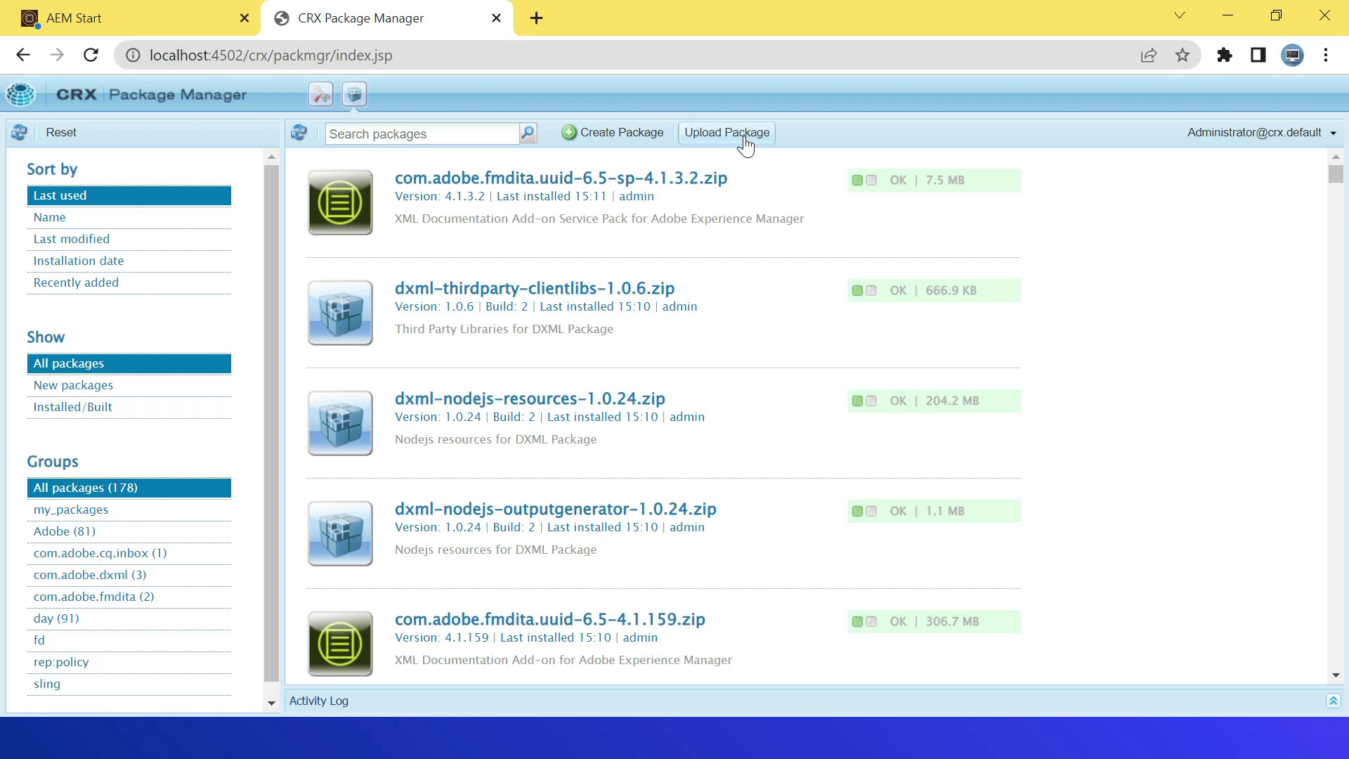
# - Dismiss the saved-passwords warning and browse the Guides section under Tools
pyautogui.click(125, 23)
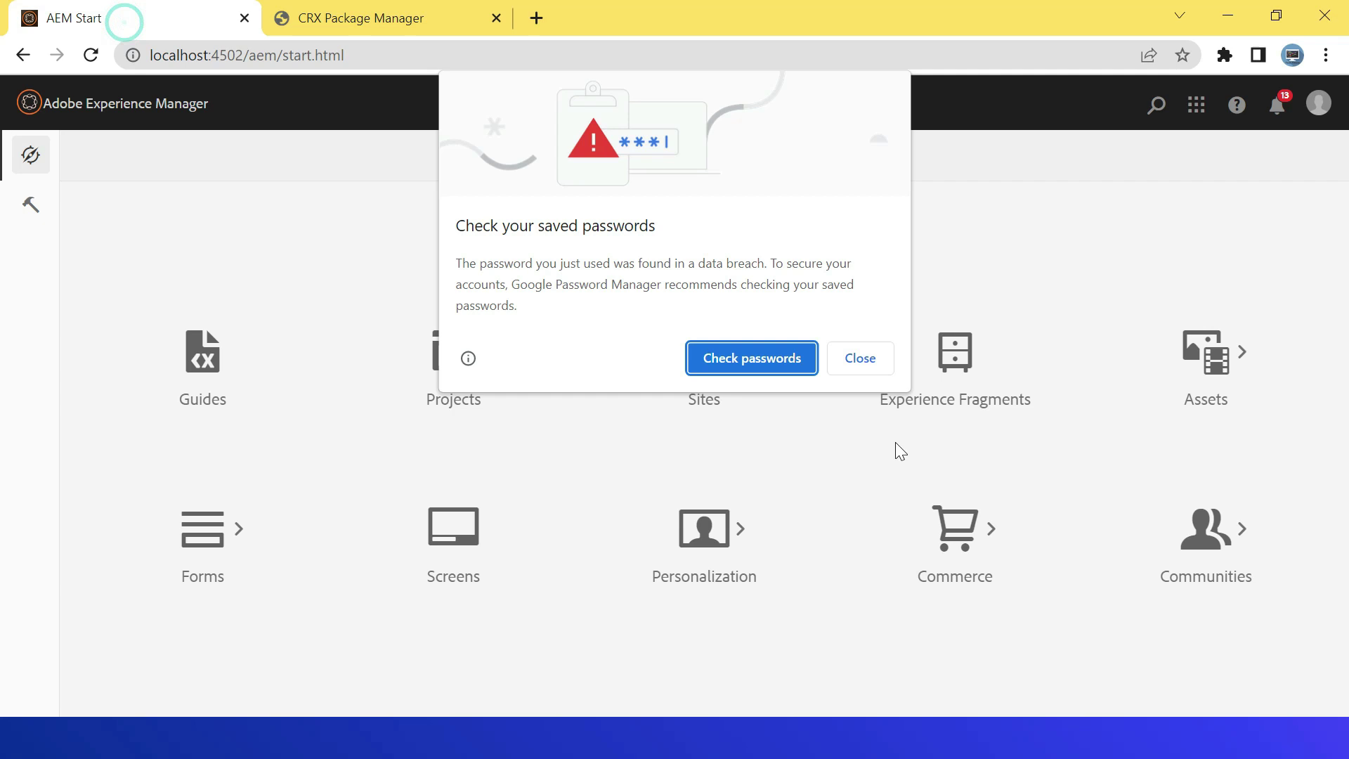
pyautogui.click(870, 362)
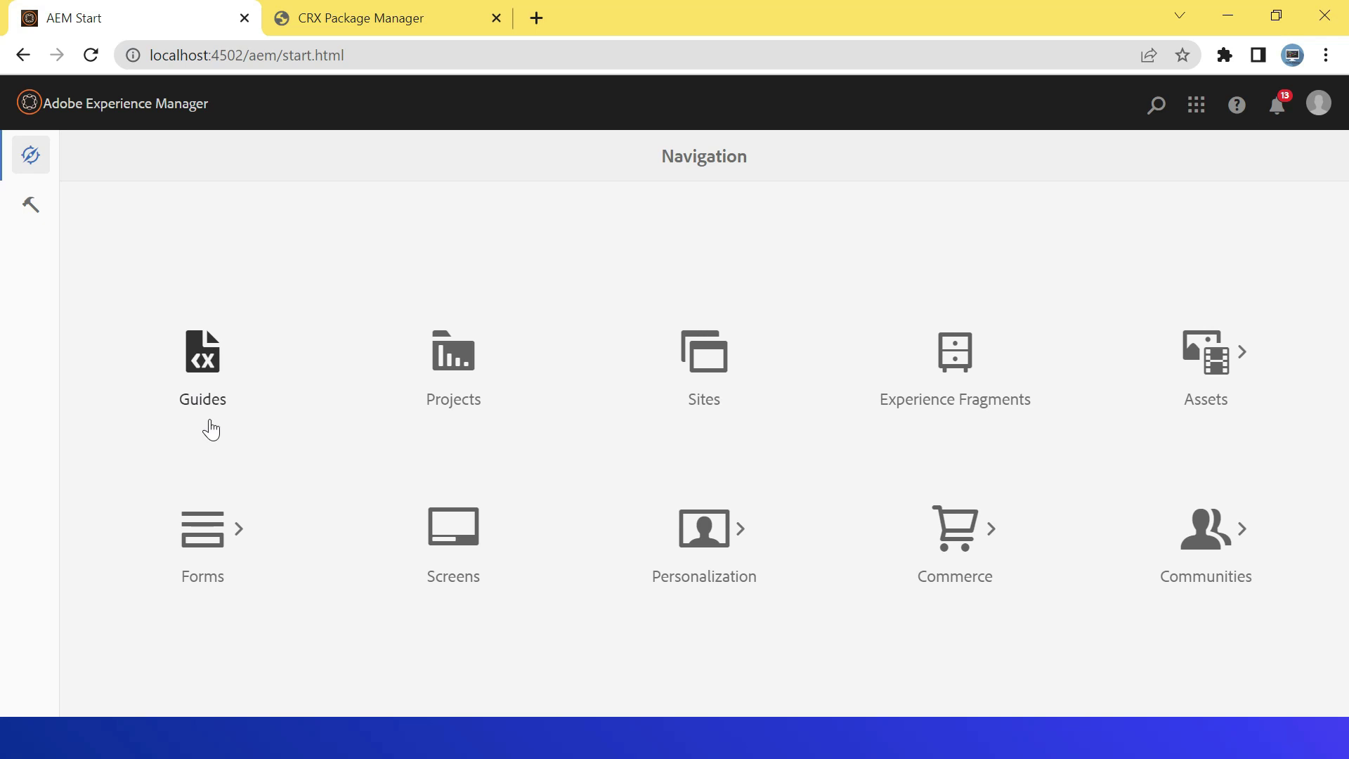
pyautogui.click(33, 205)
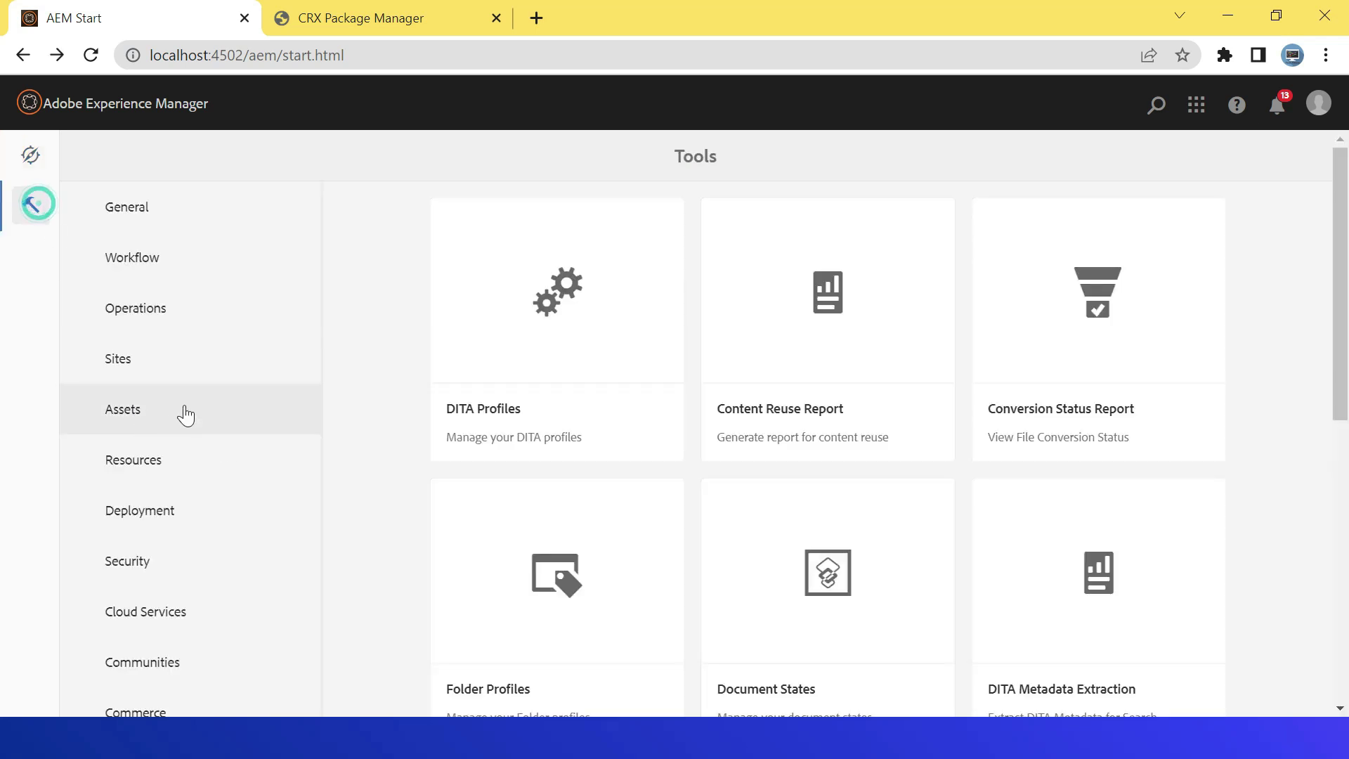
pyautogui.scroll(-5, 211, 450)
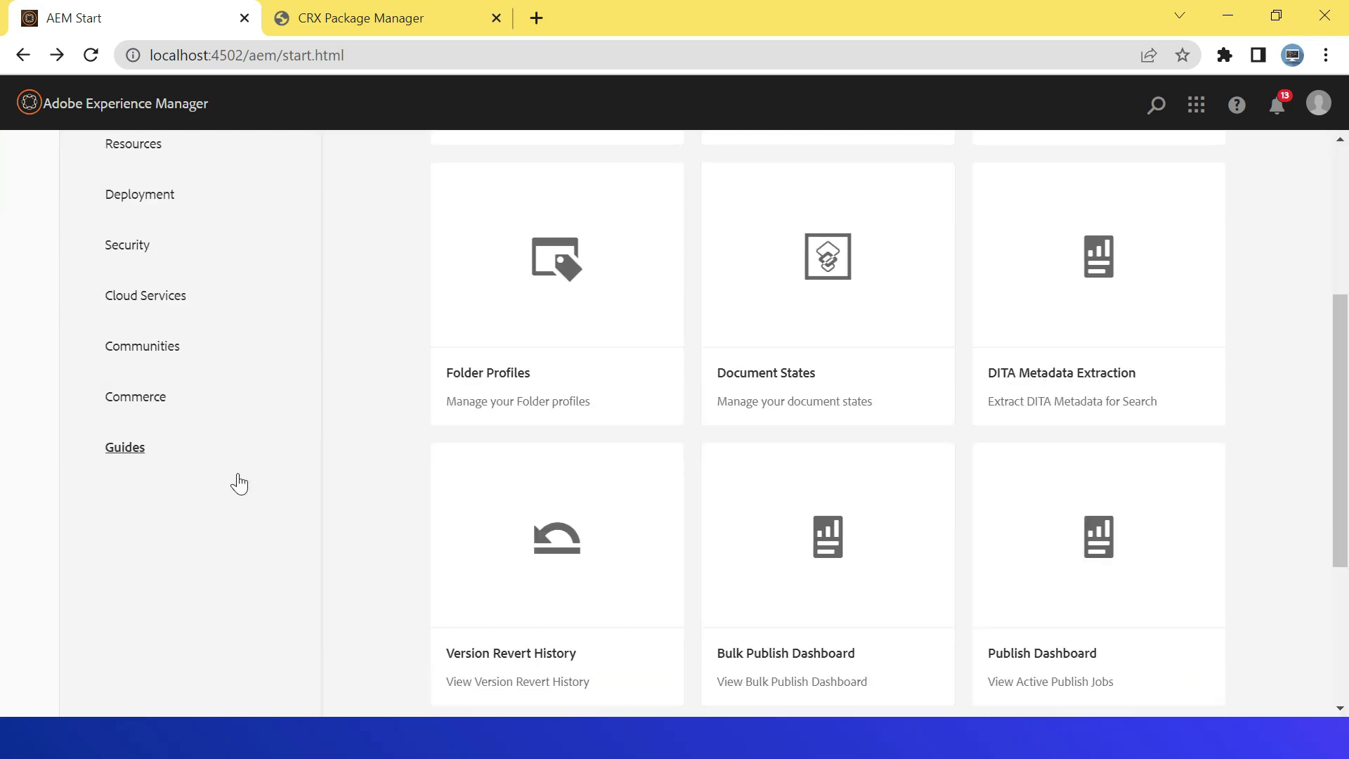
pyautogui.click(135, 449)
# - Go back to the Navigation overview and launch the Guides editor from its tile
pyautogui.scroll(-4, 942, 492)
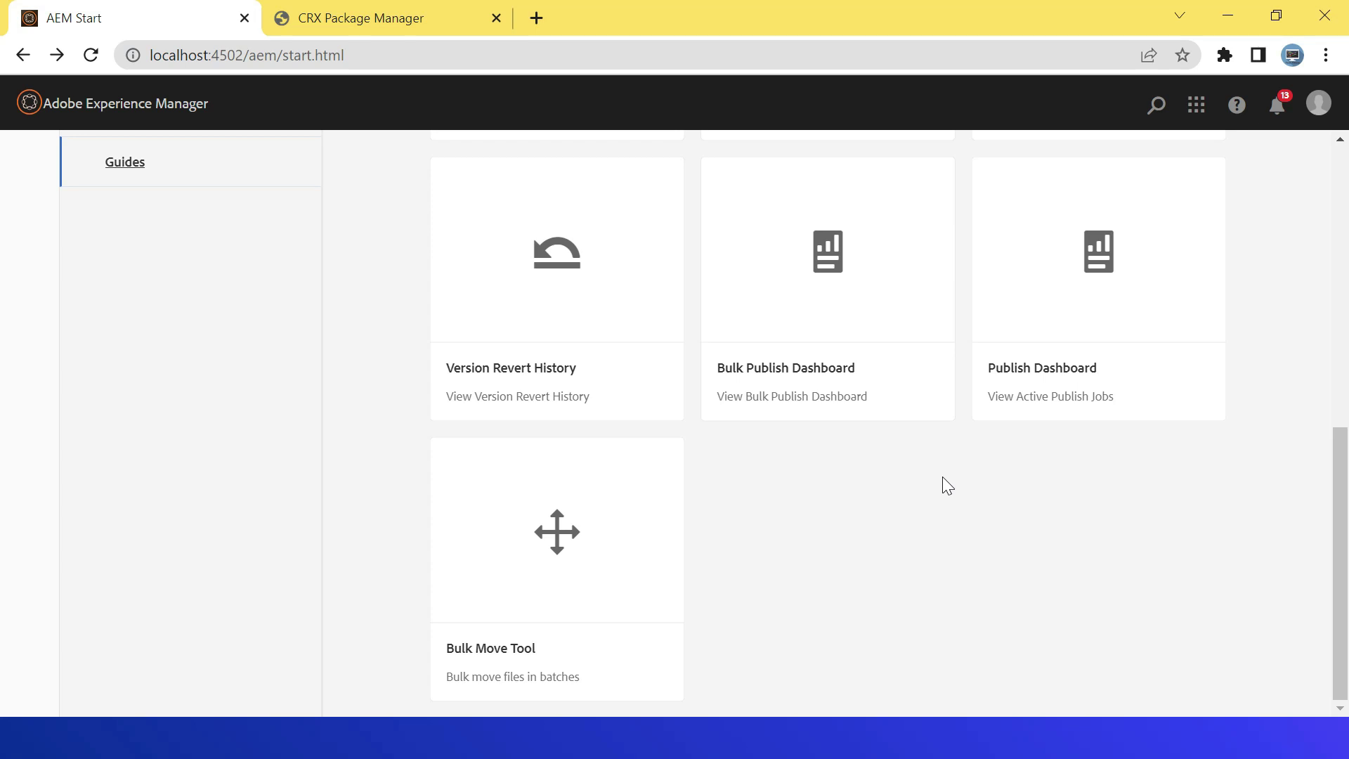
pyautogui.scroll(9, 942, 477)
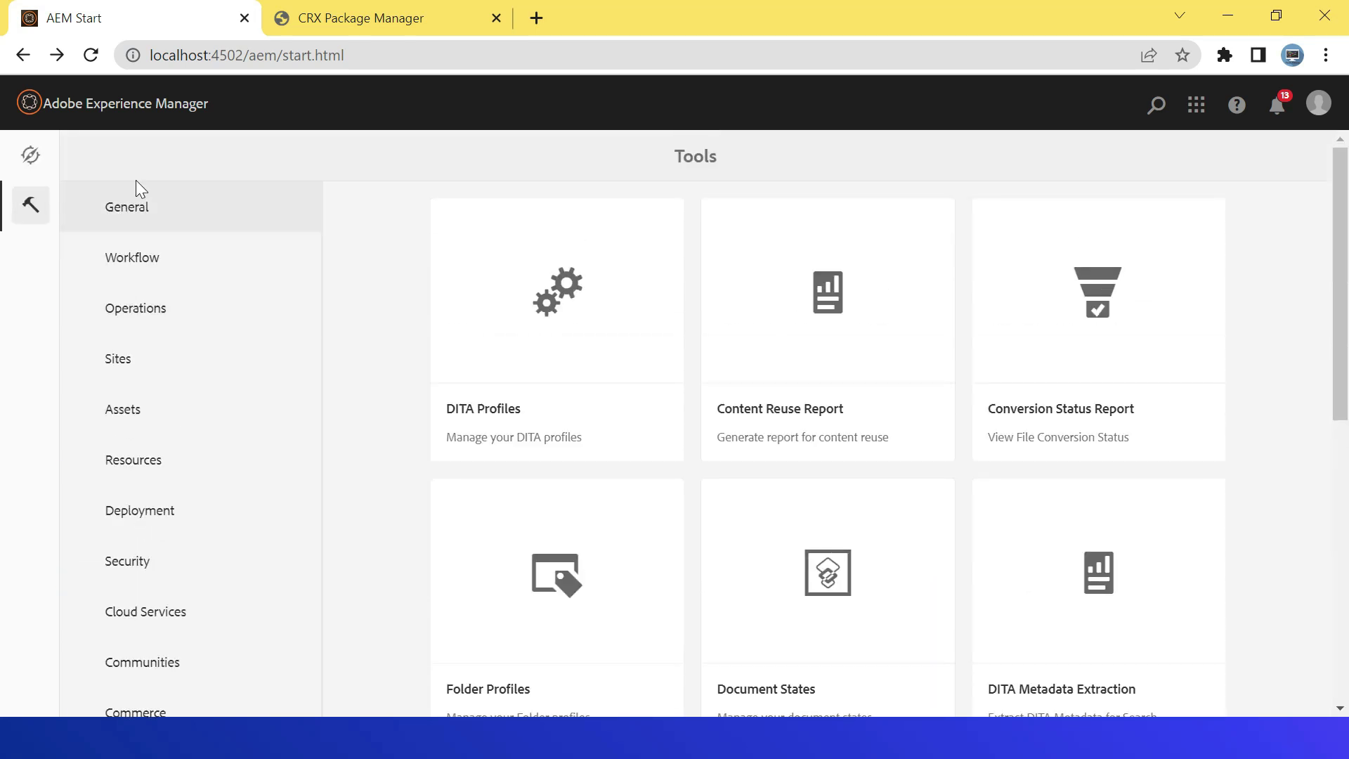
pyautogui.click(30, 155)
pyautogui.click(193, 344)
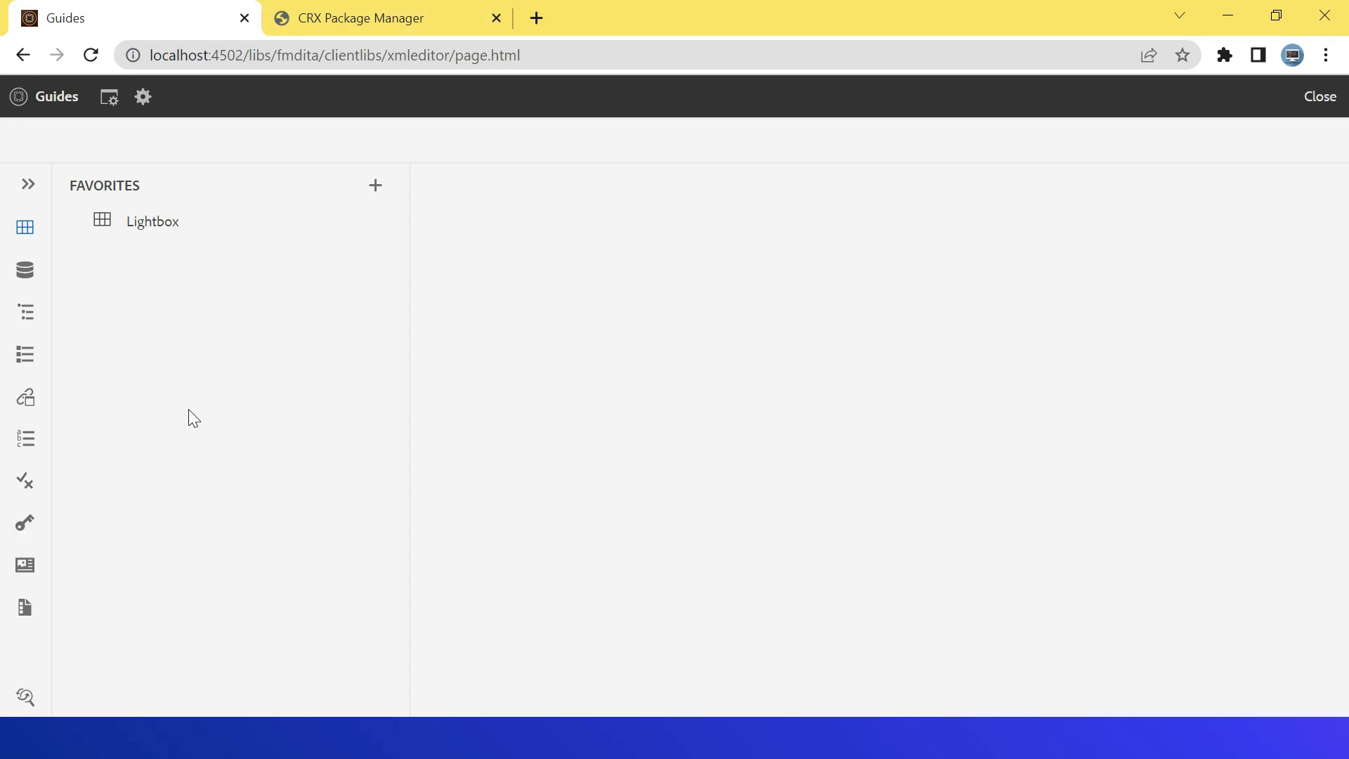
# - Show the repository panel and open its + menu offering DITA topic, map, folder and Markdown
pyautogui.click(28, 276)
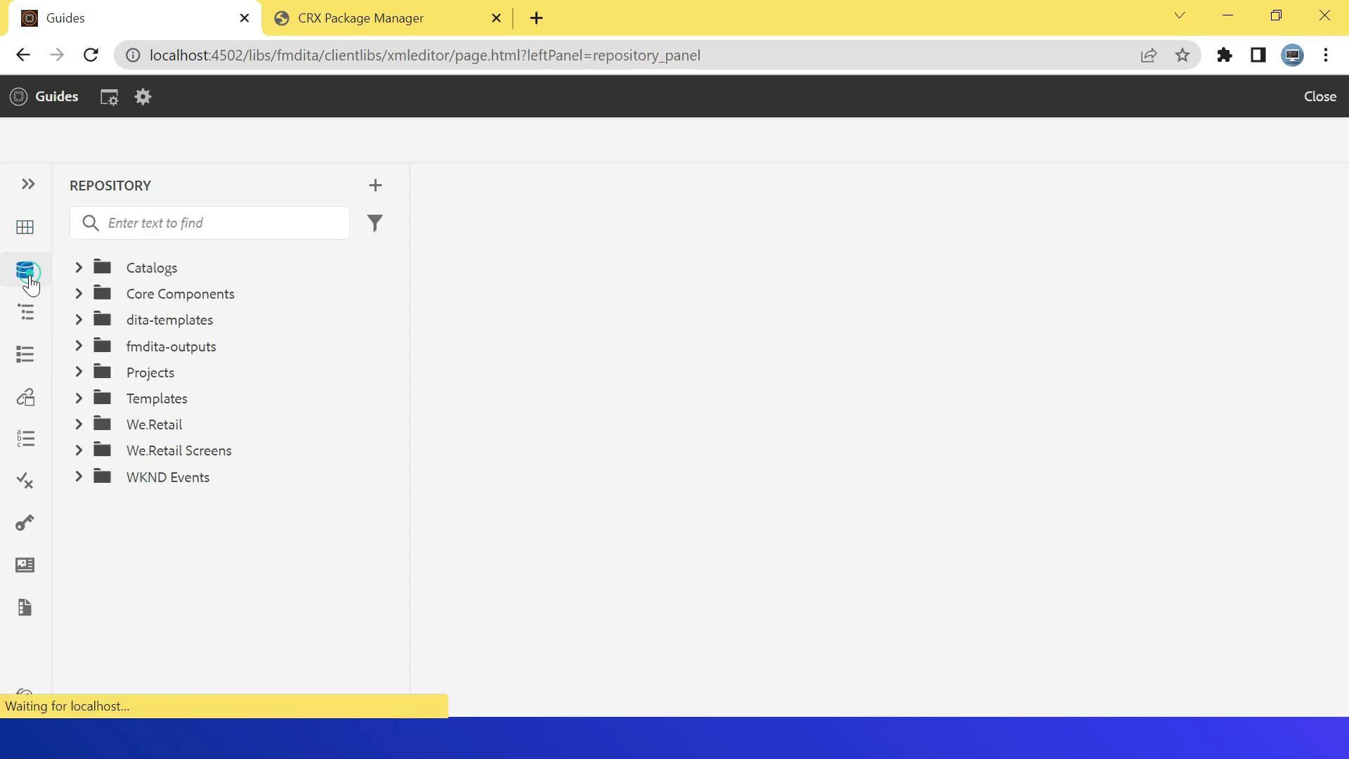
pyautogui.click(376, 186)
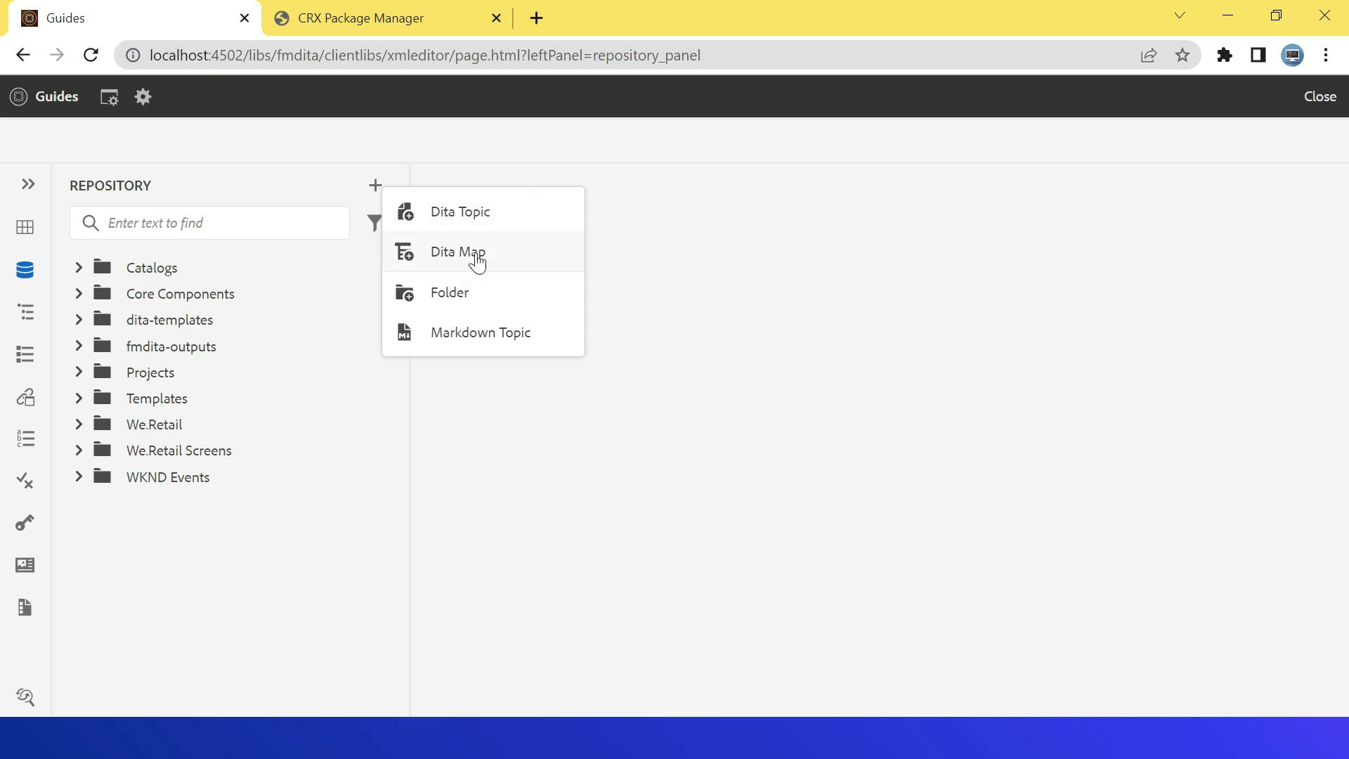
# - Create a folder titled topics under /content/dam
pyautogui.click(455, 295)
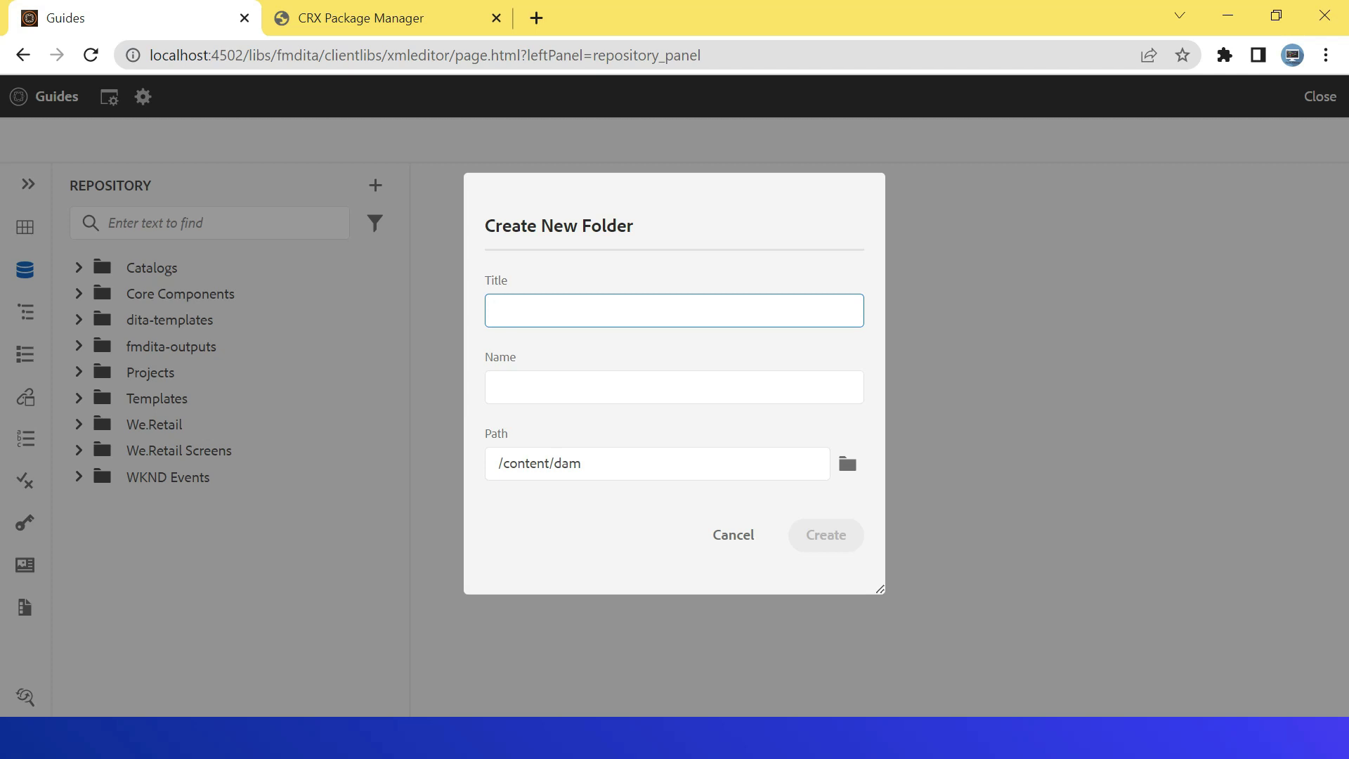
pyautogui.write('topics')
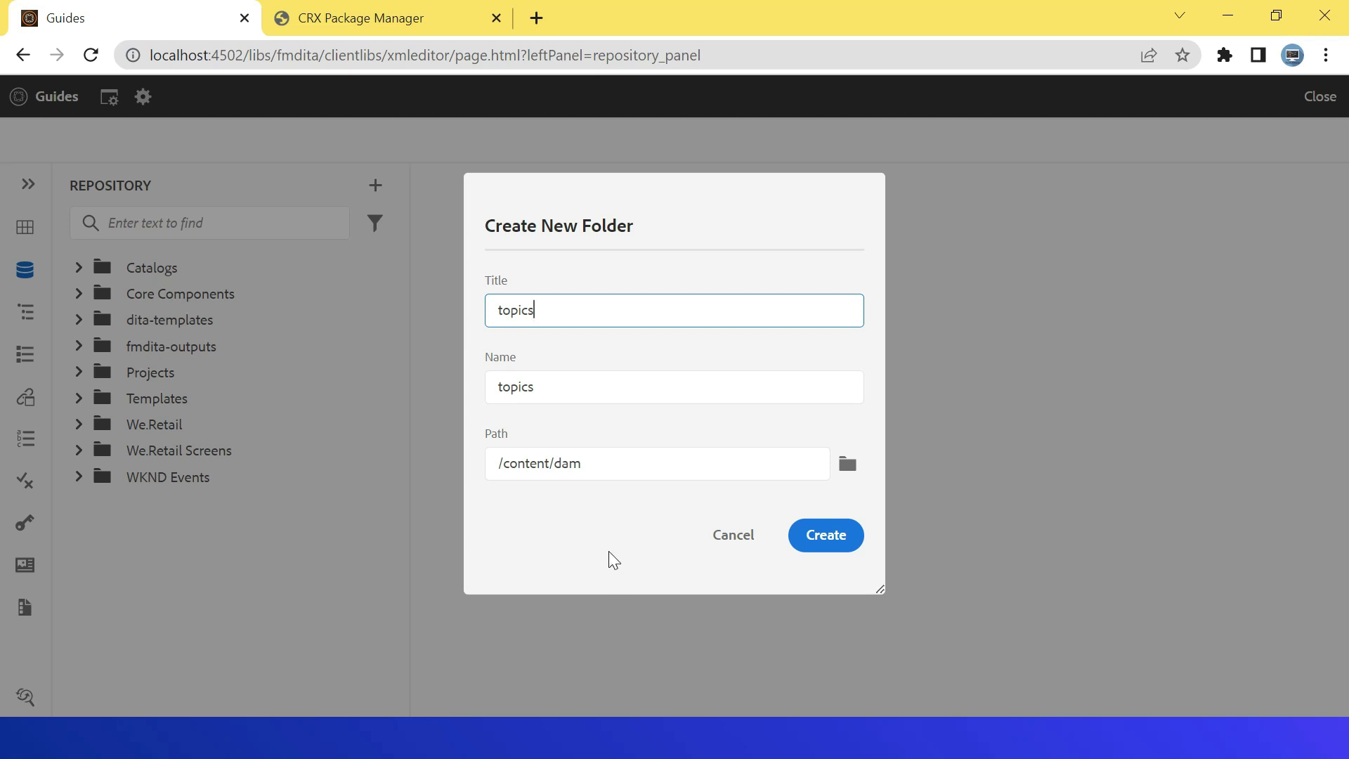
pyautogui.click(634, 461)
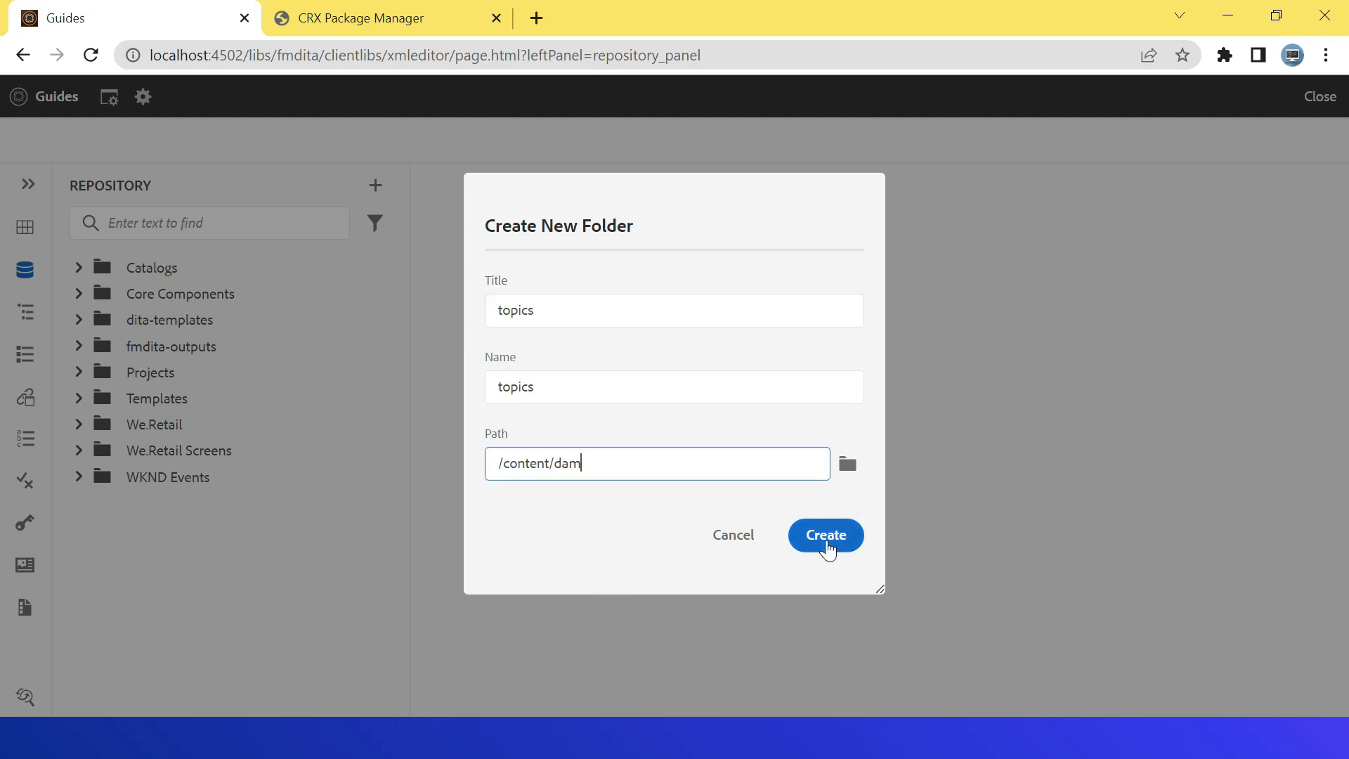
pyautogui.click(830, 539)
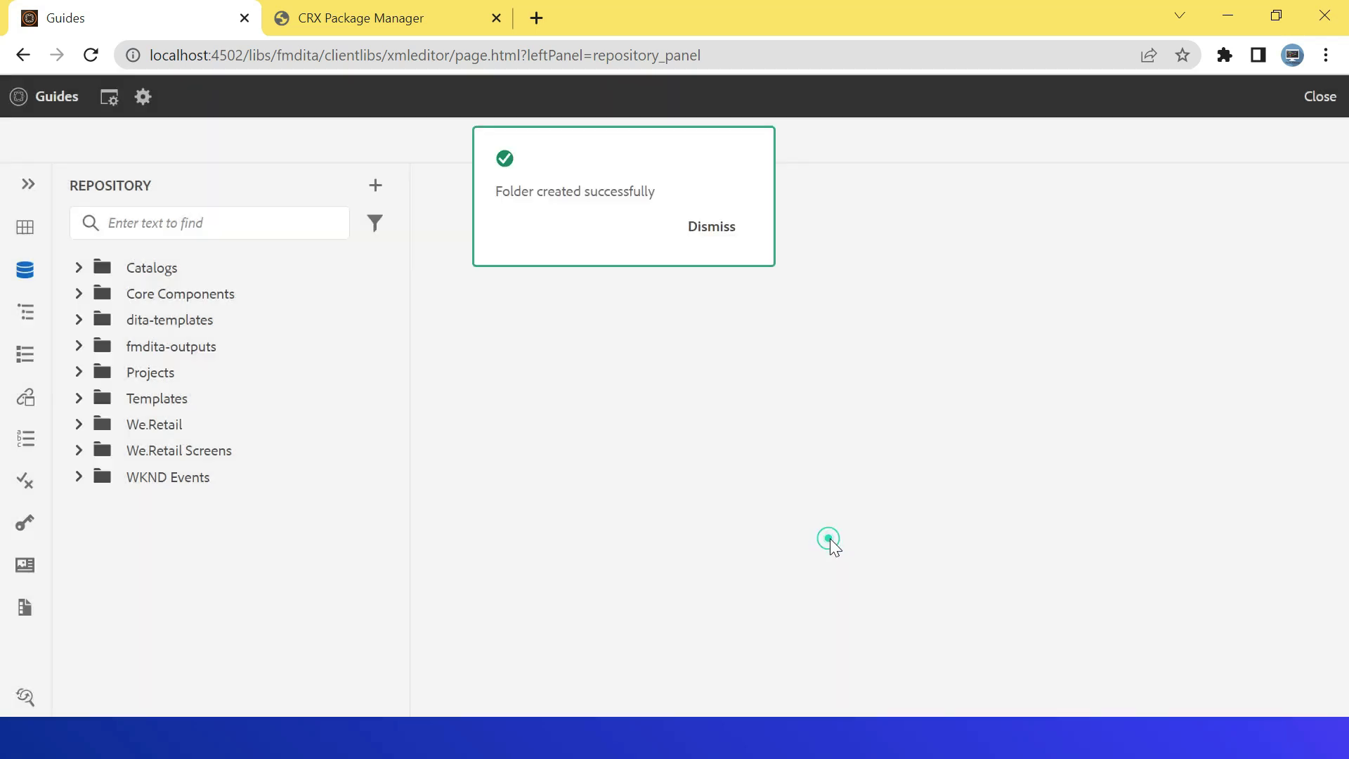
# - Create a second folder titled maps and dismiss the success notice
pyautogui.click(376, 187)
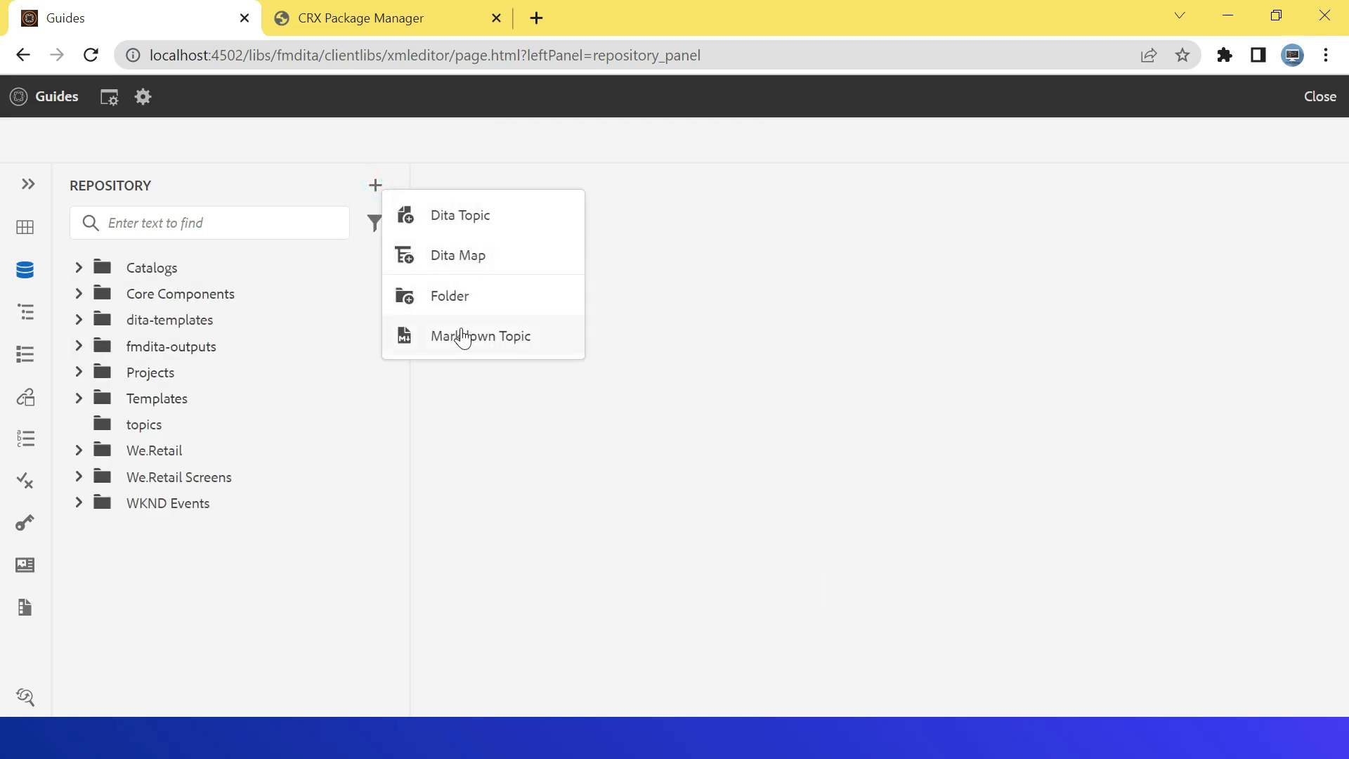
pyautogui.click(440, 298)
pyautogui.write('maps')
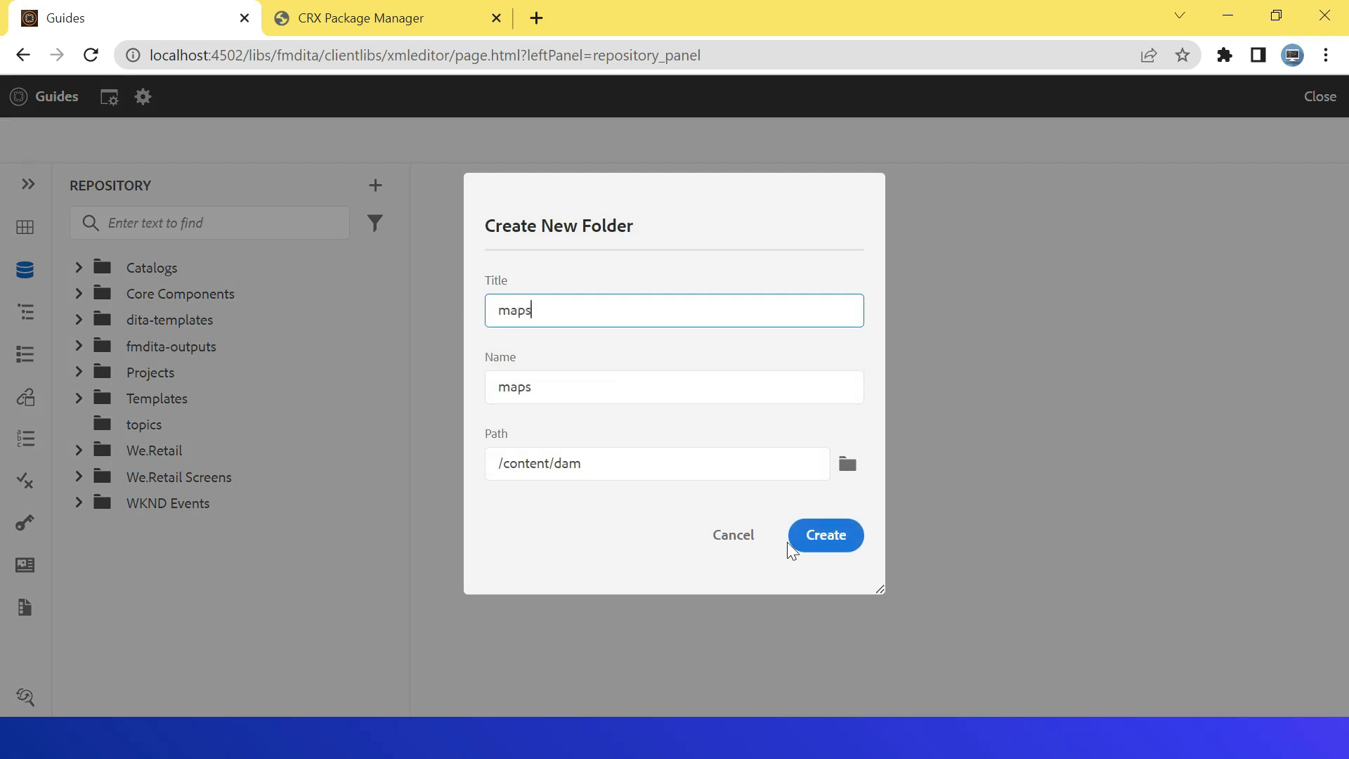
pyautogui.click(821, 534)
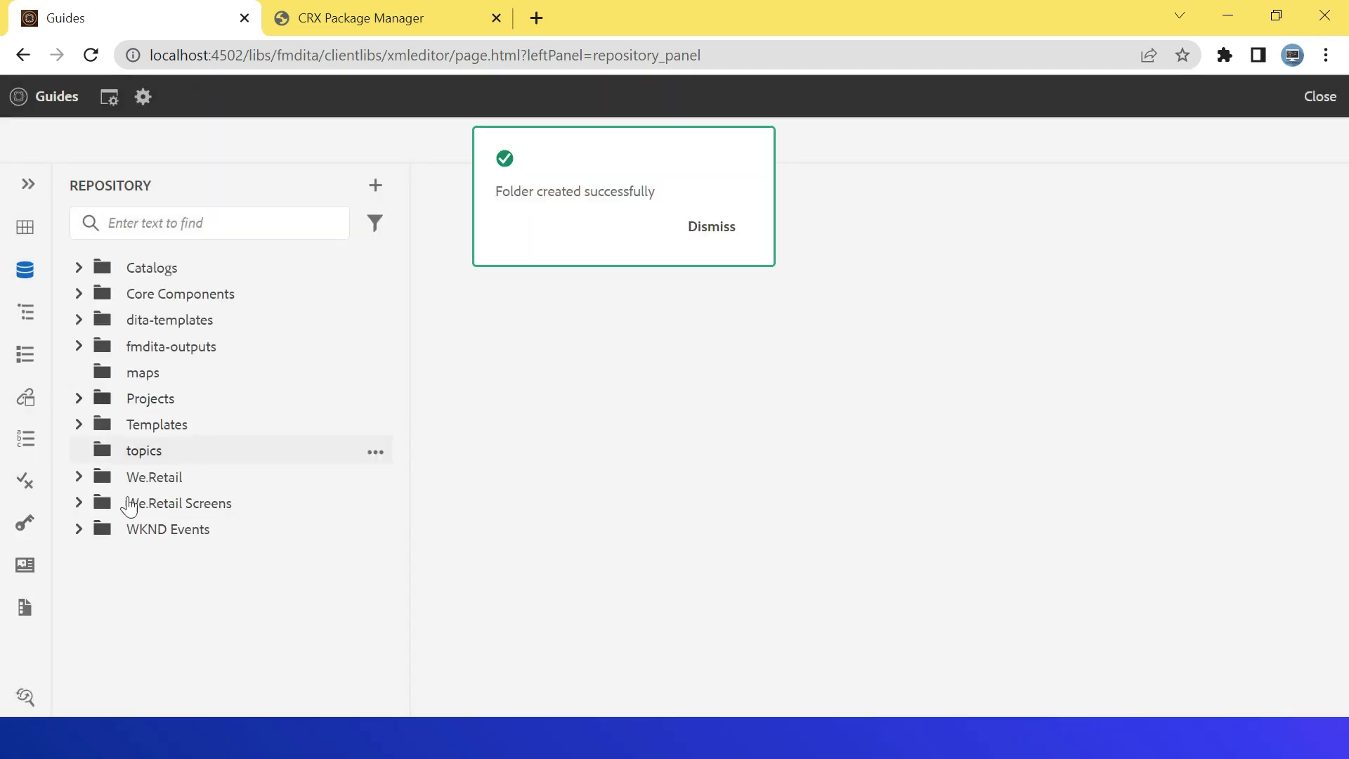
pyautogui.click(714, 227)
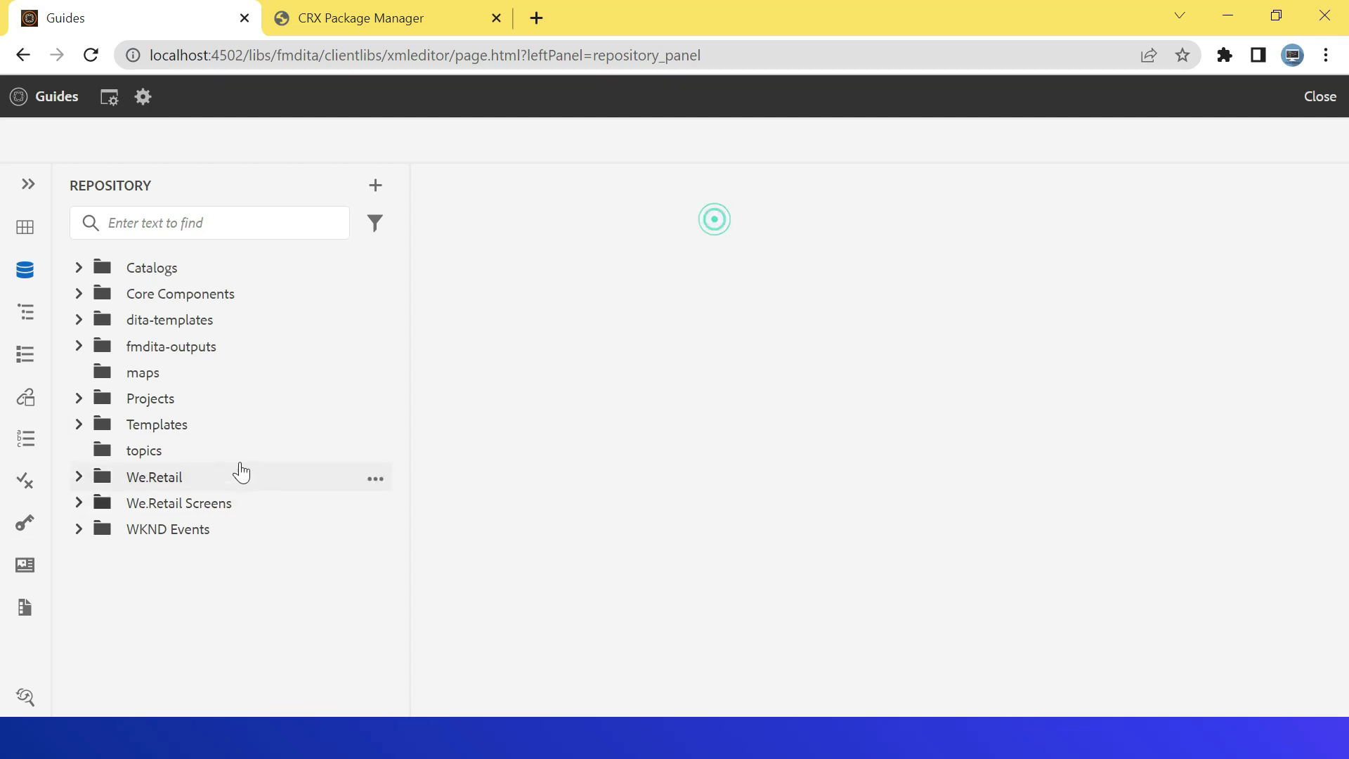
# - Create a DITA topic titled test_topic at path /content/dam/topics, producing test_topic.dita
pyautogui.click(376, 187)
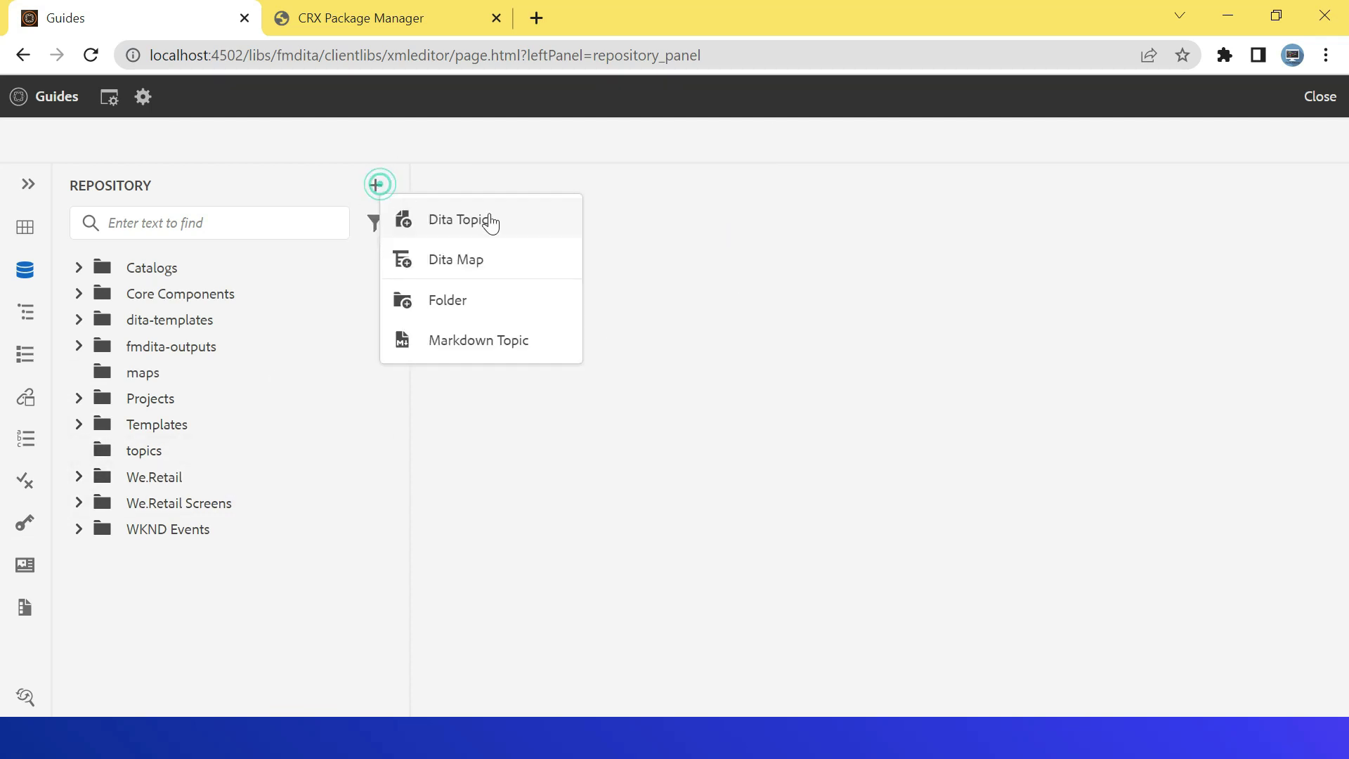
pyautogui.click(482, 214)
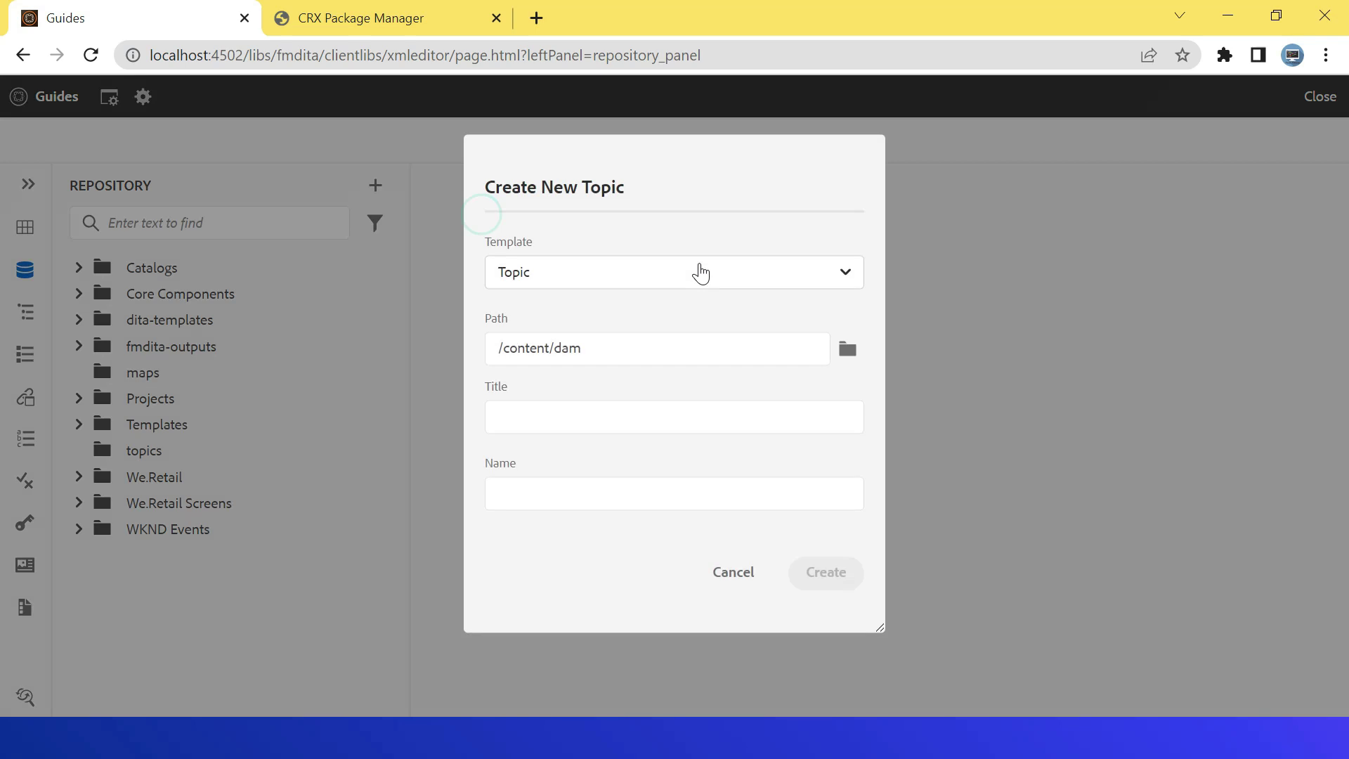
pyautogui.click(645, 347)
pyautogui.write('/topiu')
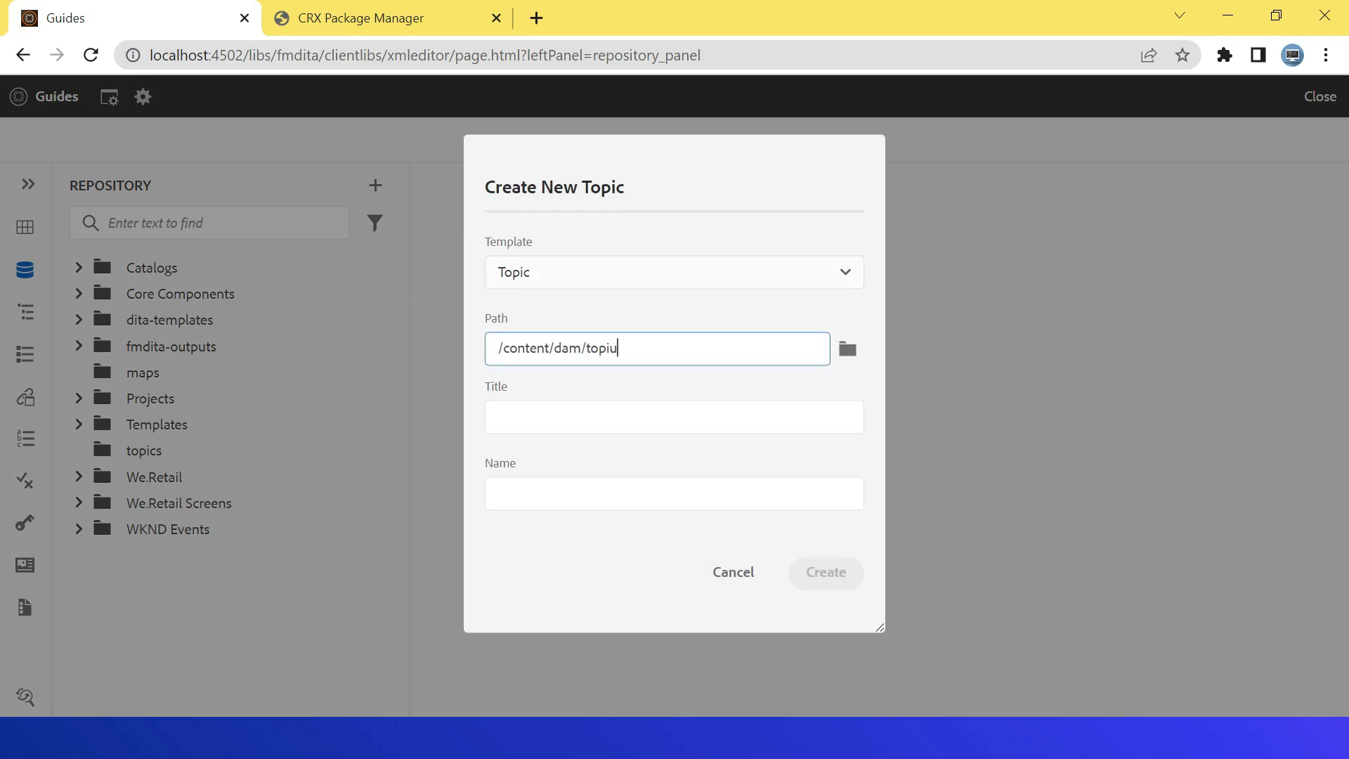
pyautogui.press('BackSpace')
pyautogui.write('cs')
pyautogui.click(576, 416)
pyautogui.write('te')
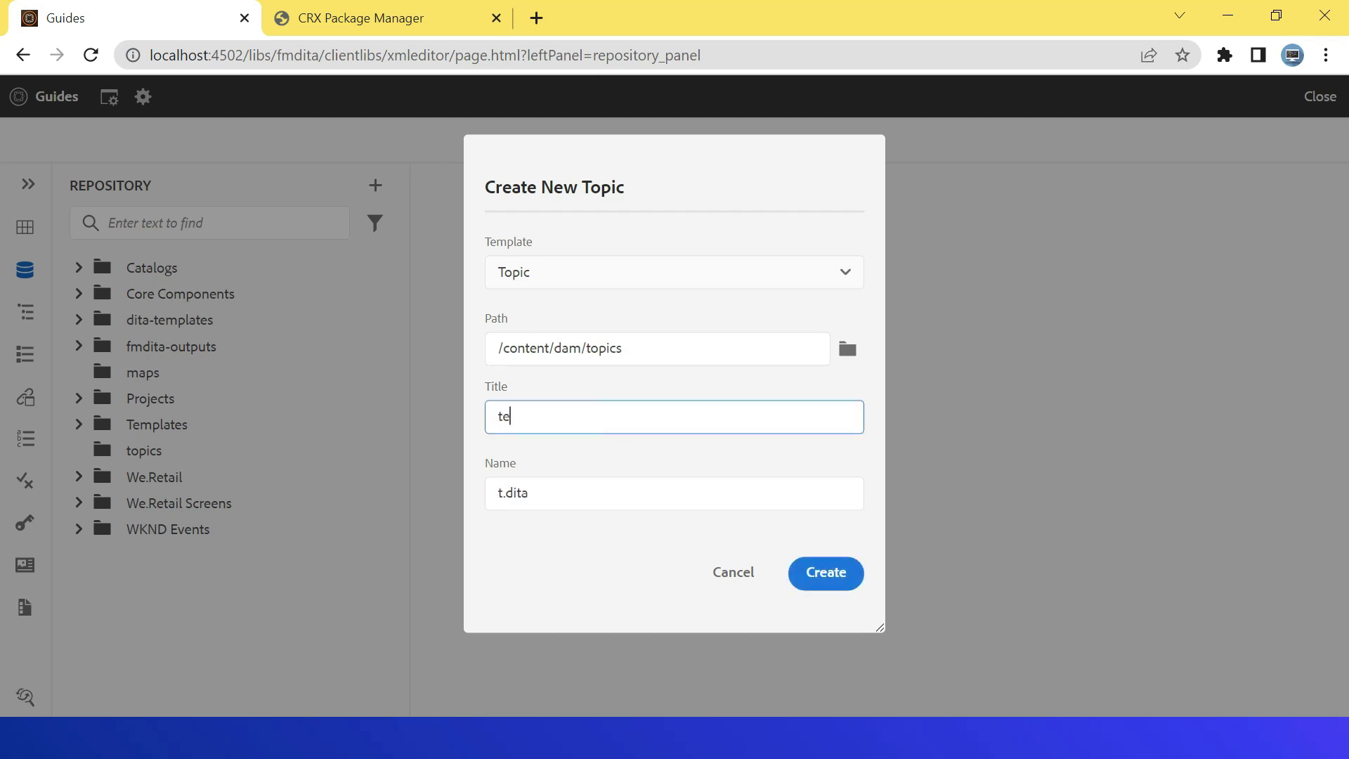
pyautogui.write('st_topic')
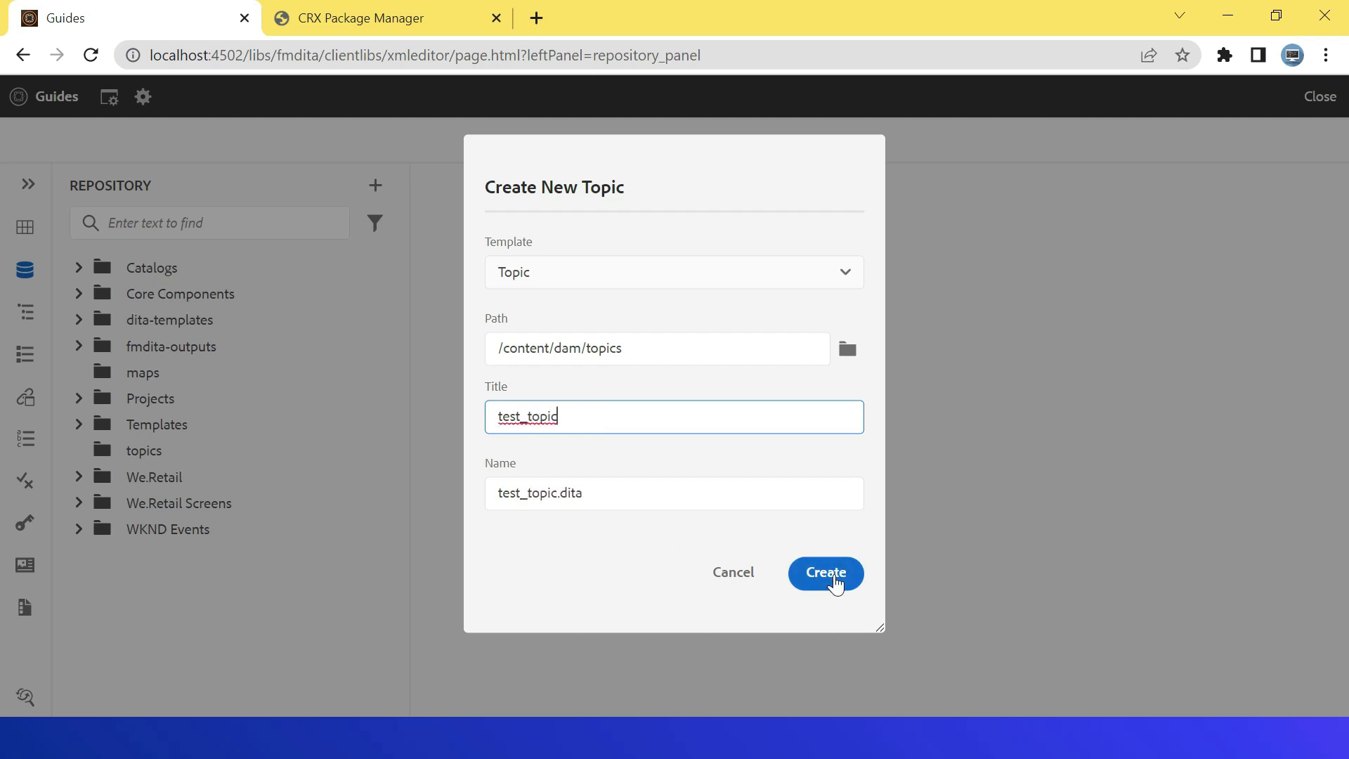
pyautogui.click(833, 579)
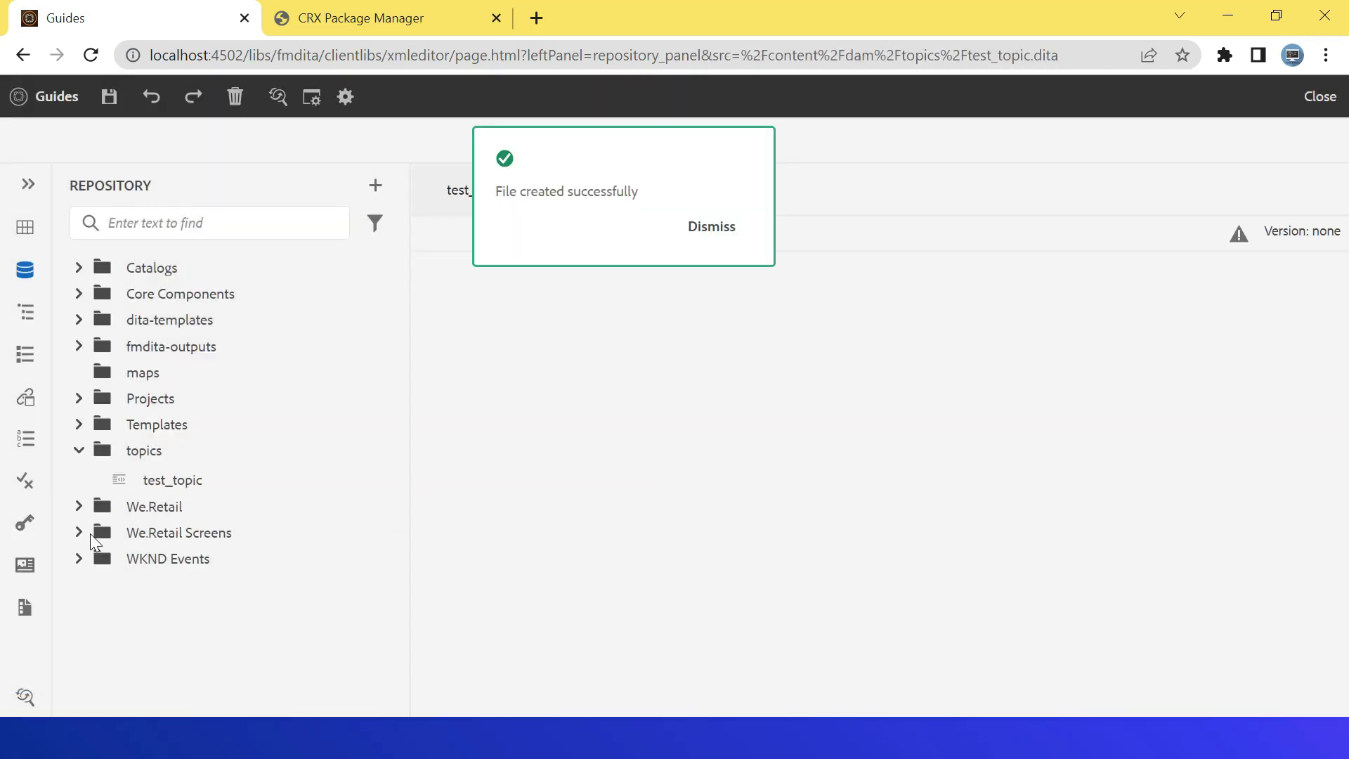
# - Open test_topic in the visual authoring view and place the cursor in its empty paragraph
pyautogui.click(710, 229)
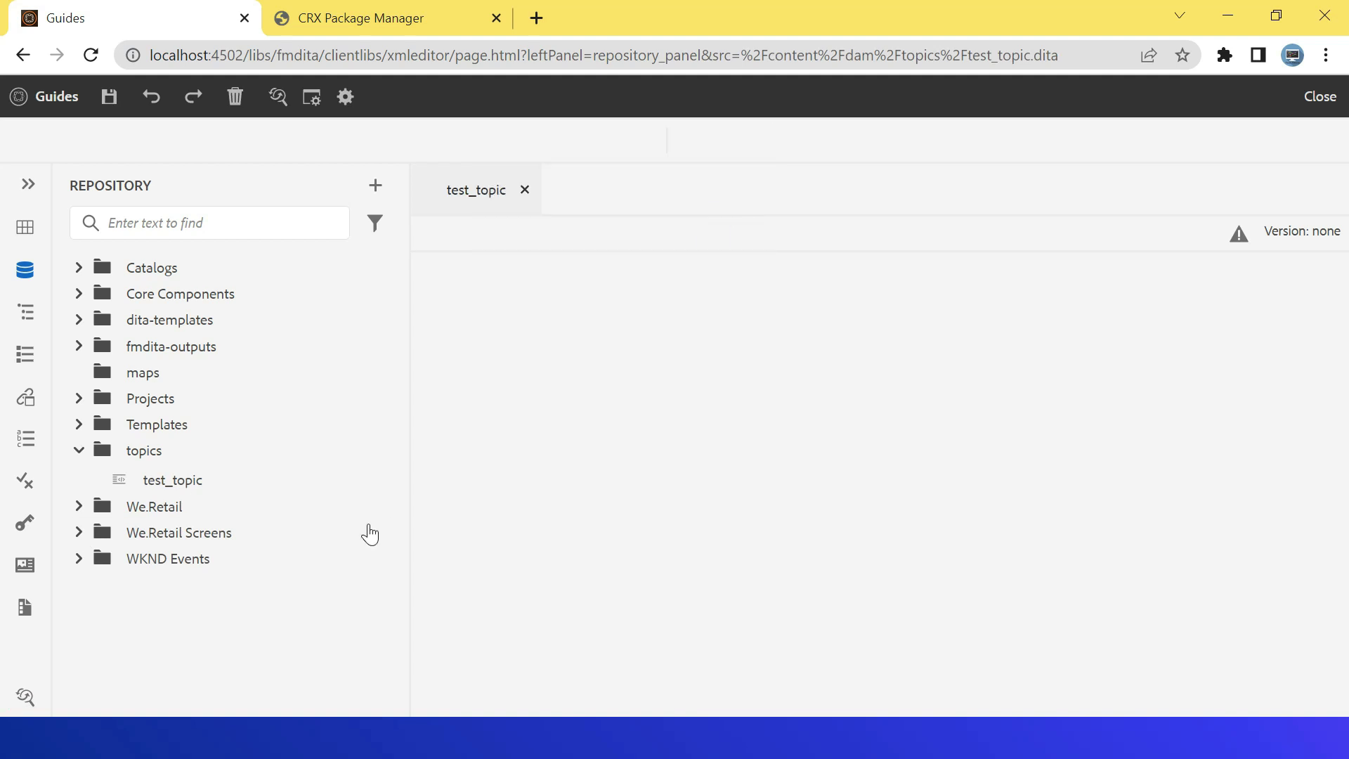
pyautogui.click(180, 479)
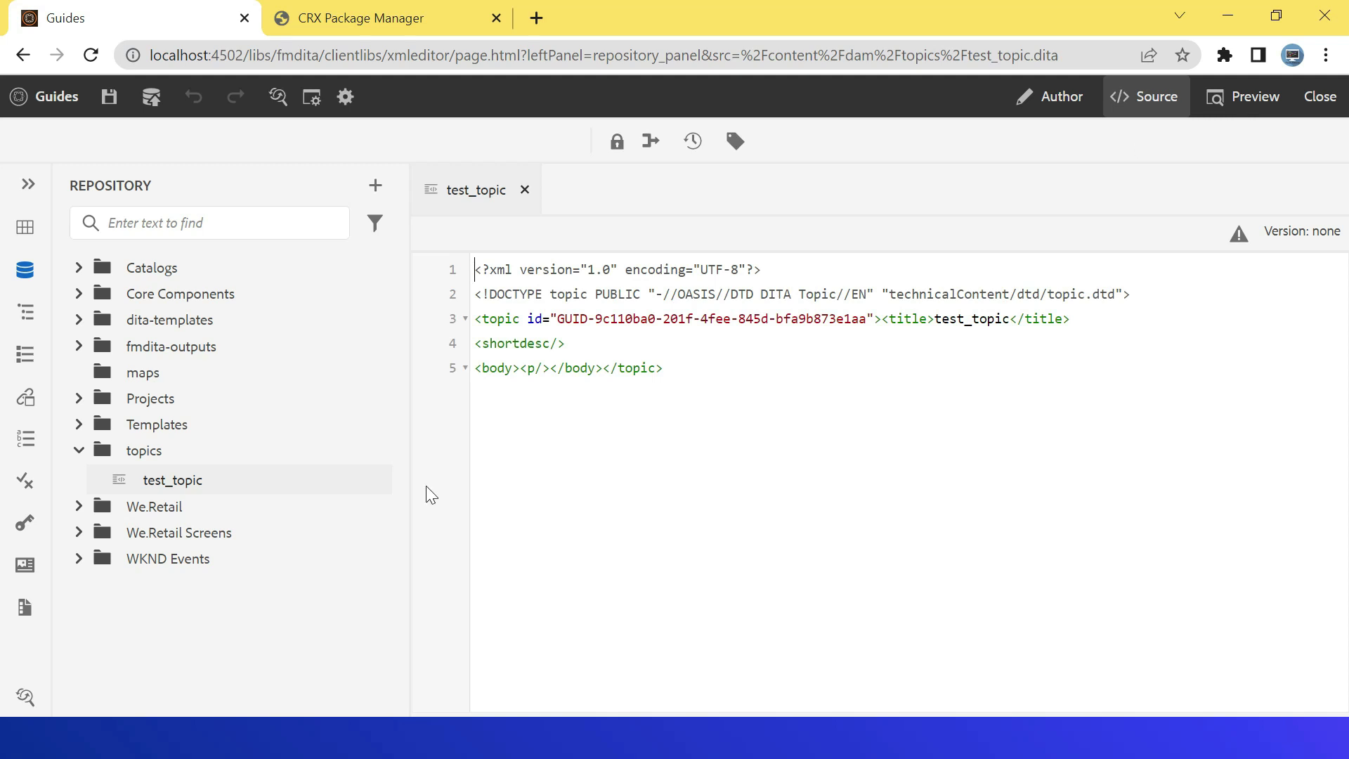
pyautogui.click(1054, 98)
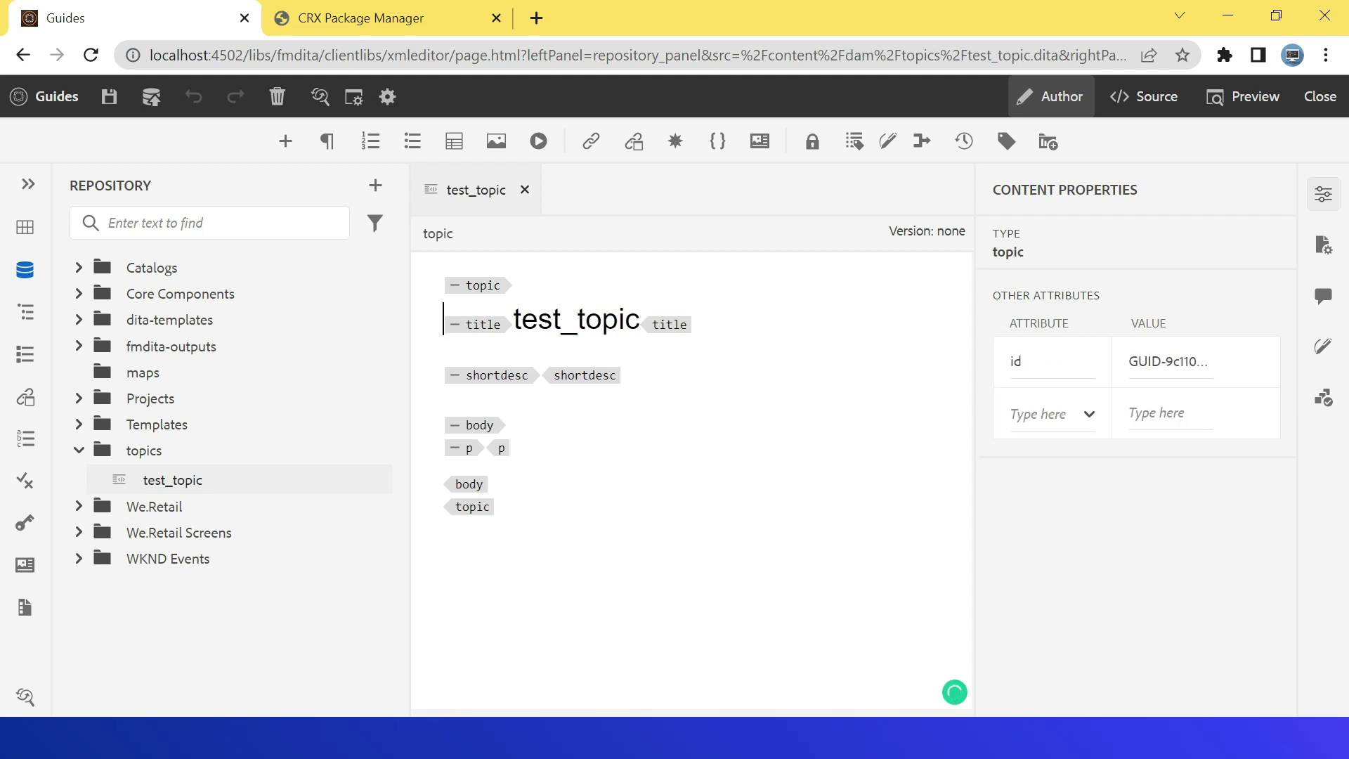
pyautogui.click(486, 449)
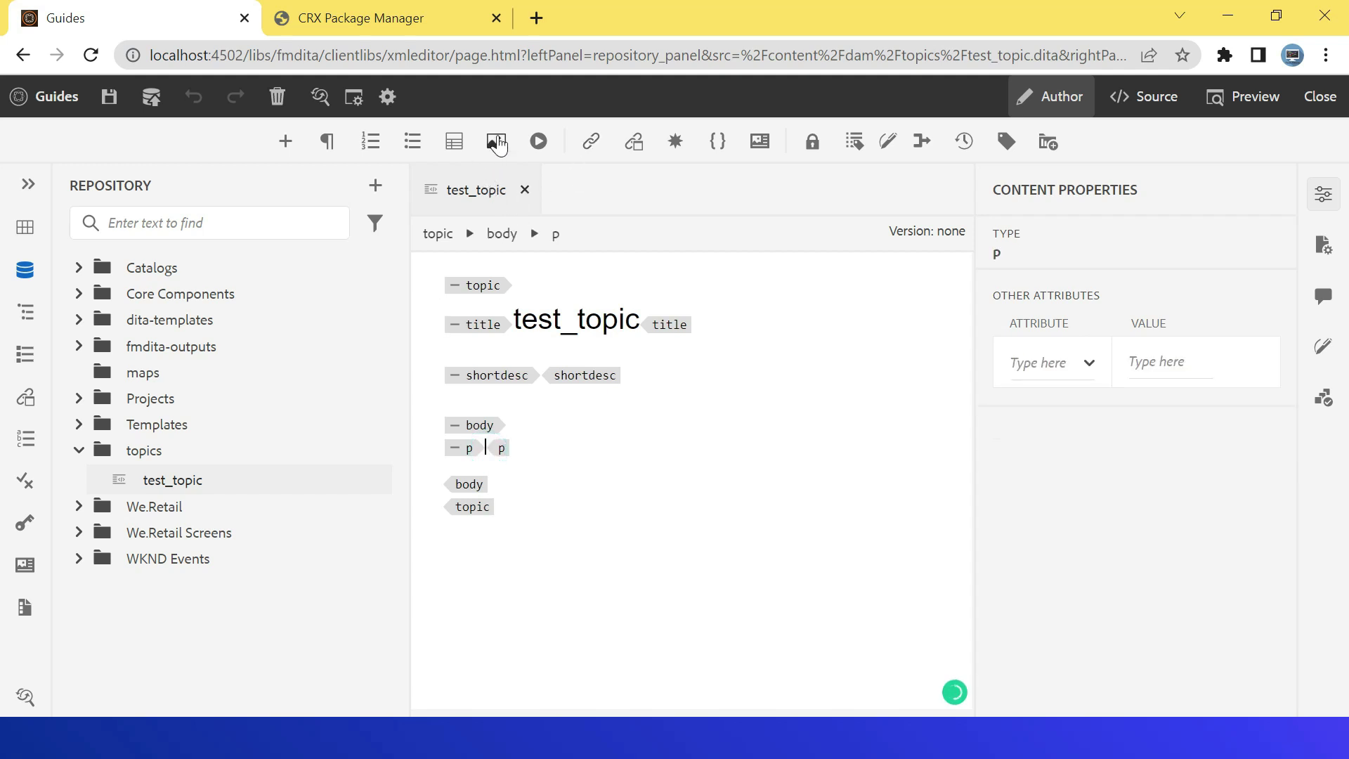
# - Insert wknd-events.jpg from the WKND Events folder into the paragraph, then save and preview
pyautogui.click(496, 139)
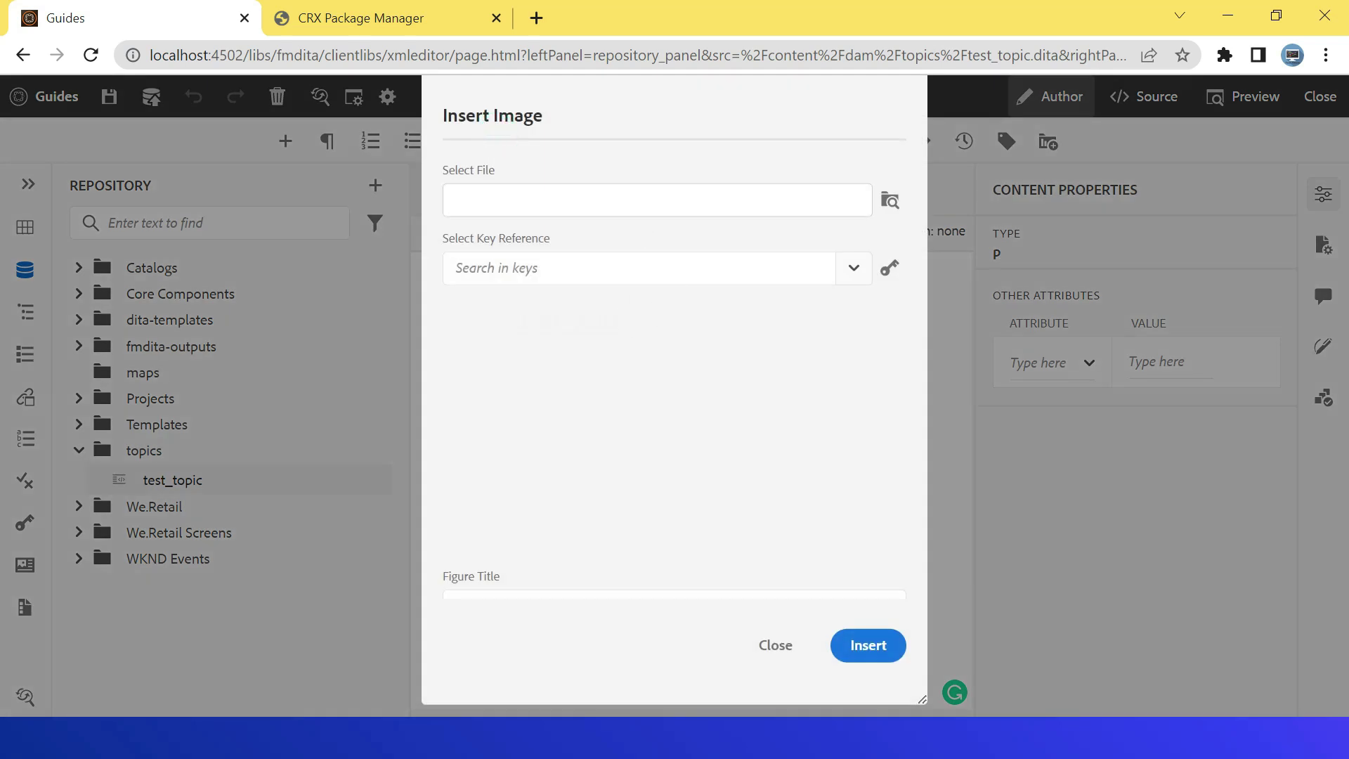
pyautogui.click(889, 200)
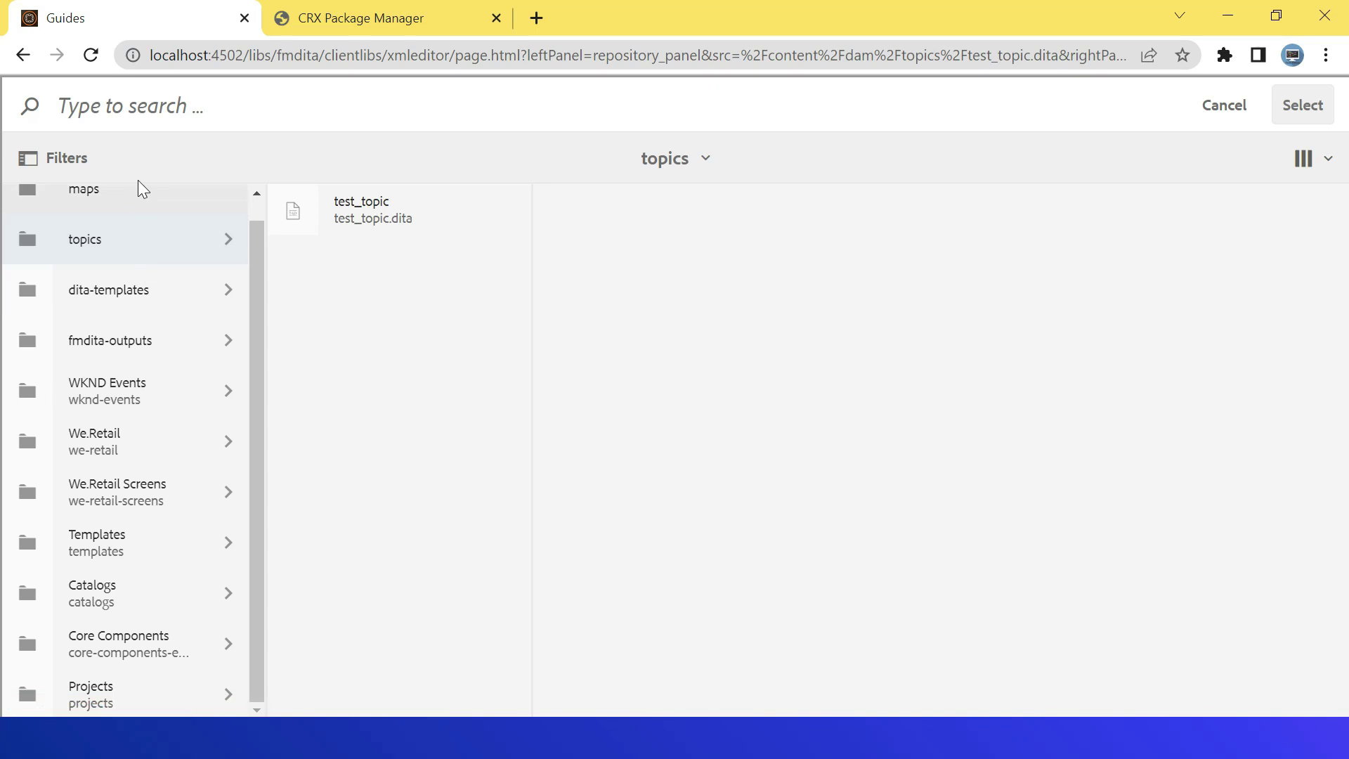
pyautogui.click(125, 392)
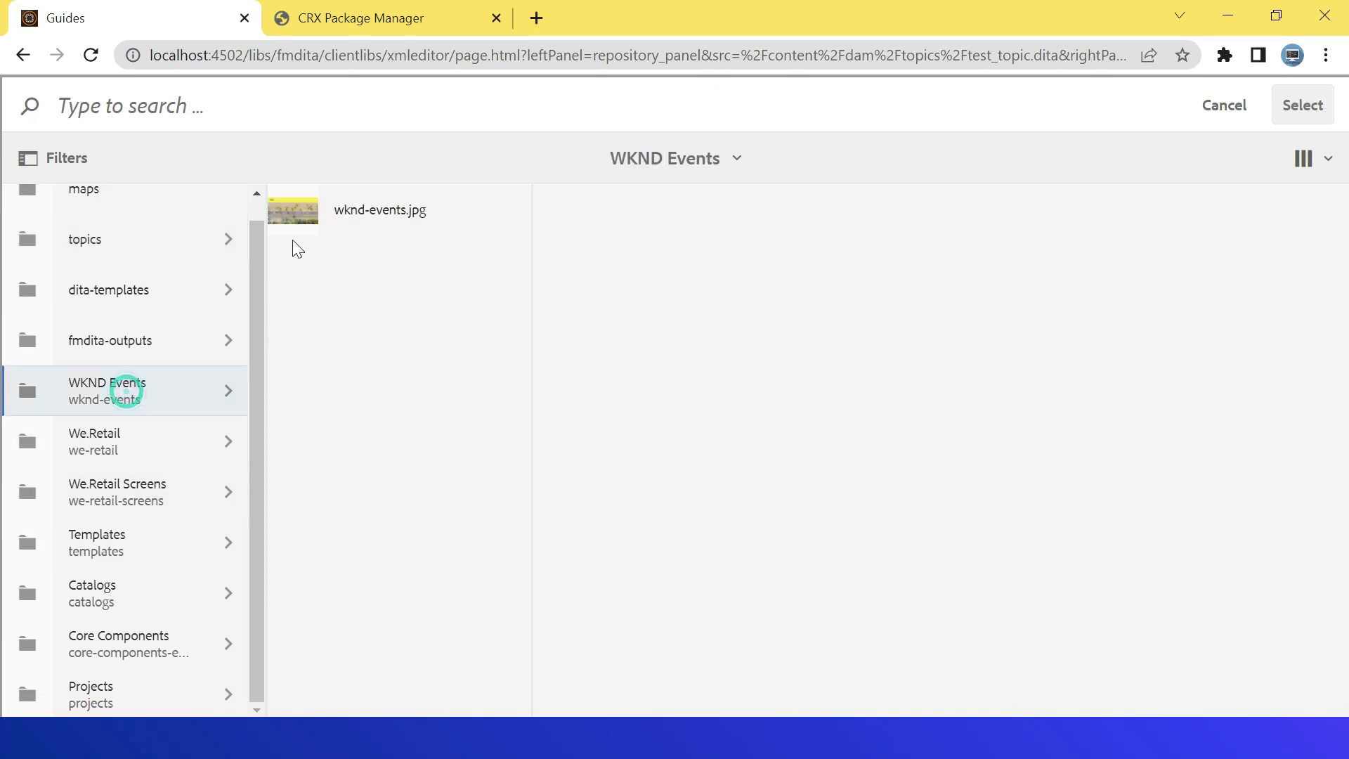
pyautogui.click(293, 215)
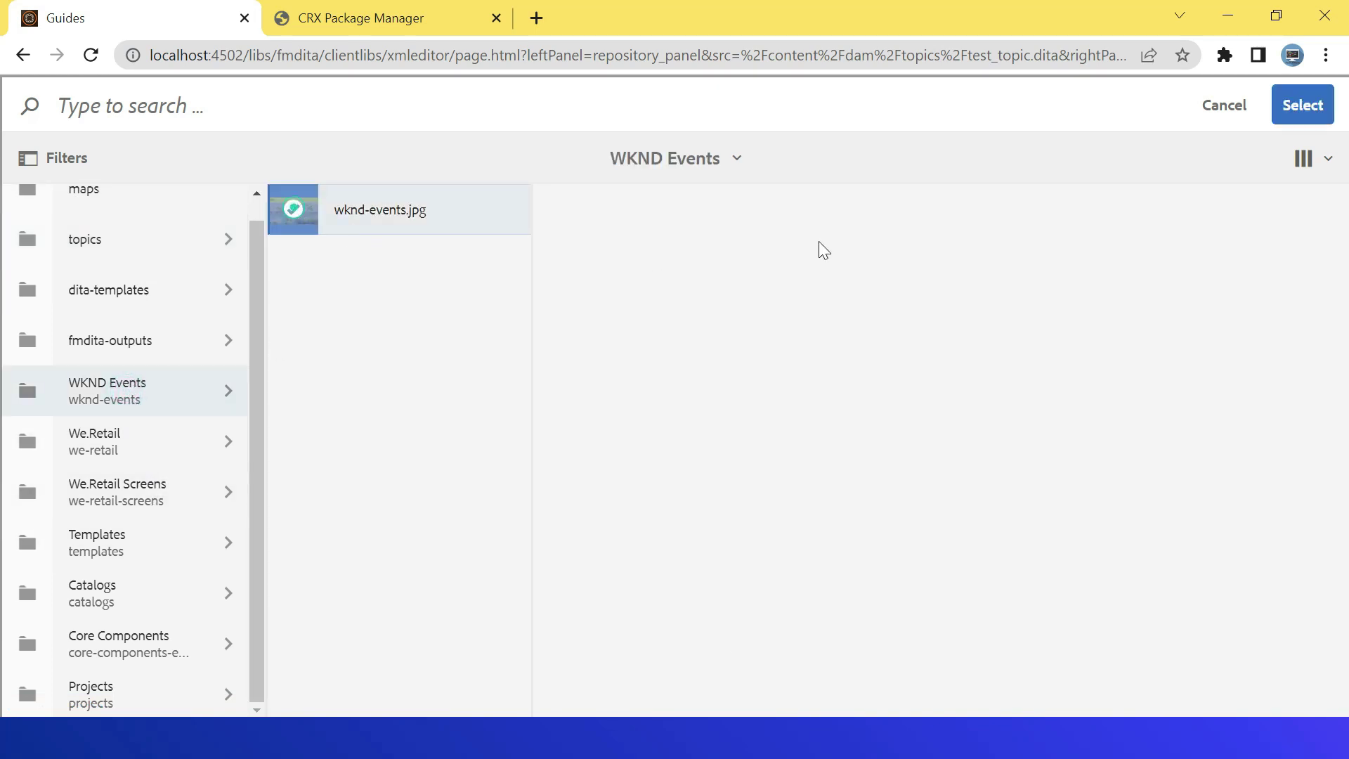
pyautogui.click(1305, 107)
pyautogui.click(868, 645)
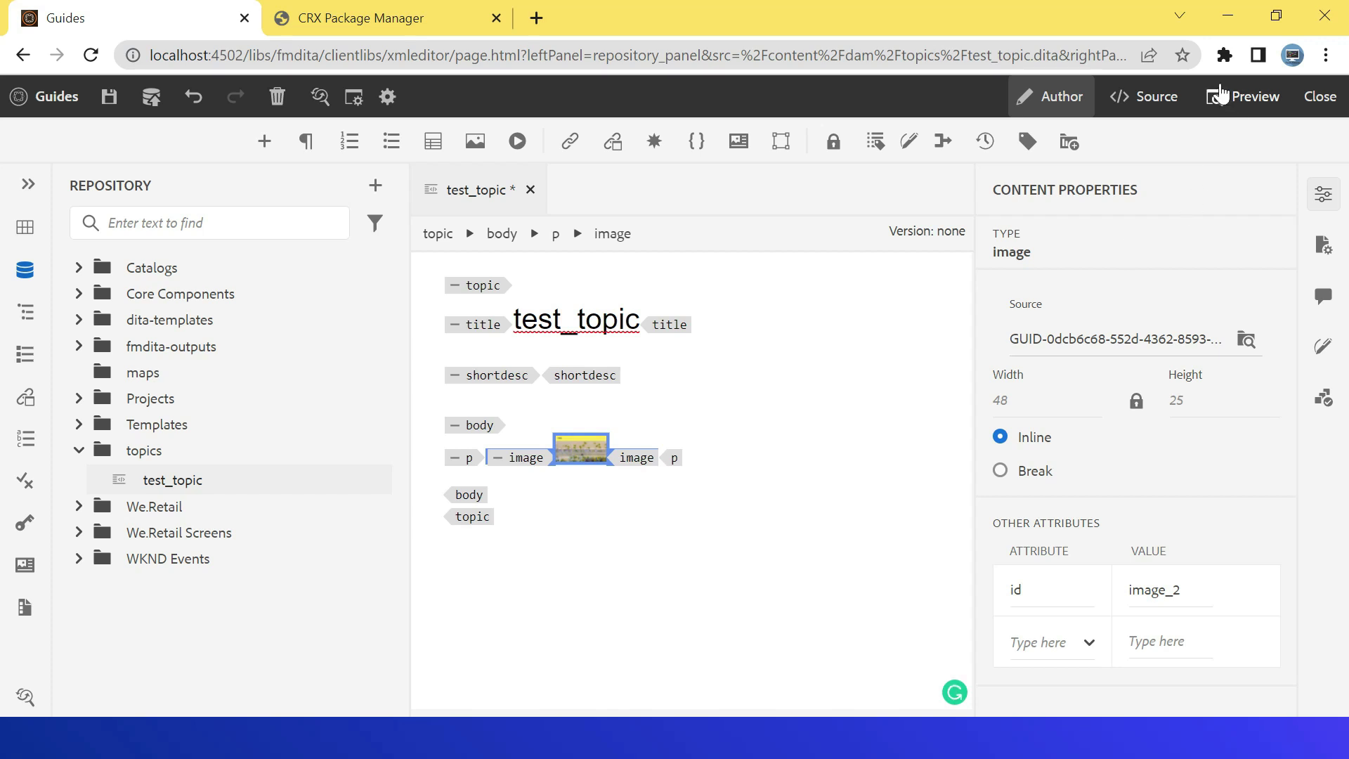
pyautogui.click(105, 98)
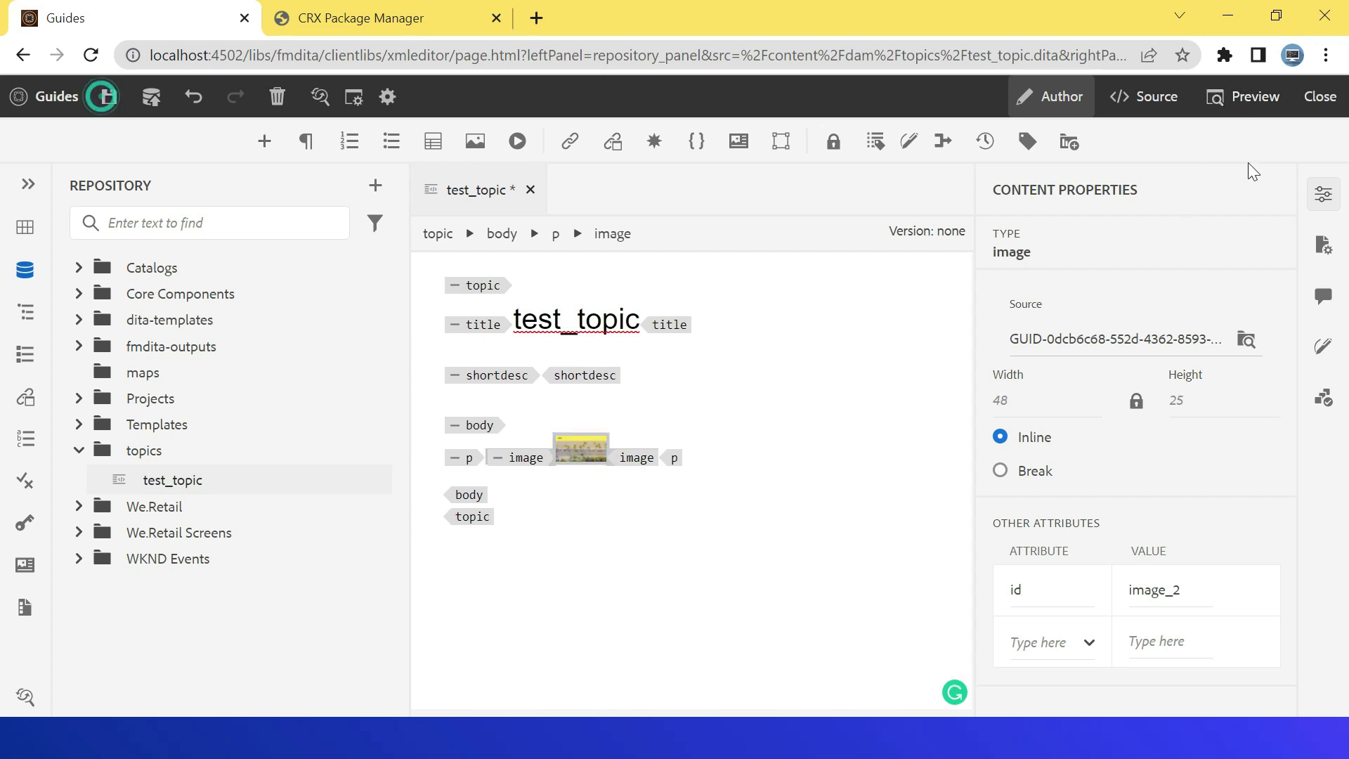
pyautogui.click(1250, 97)
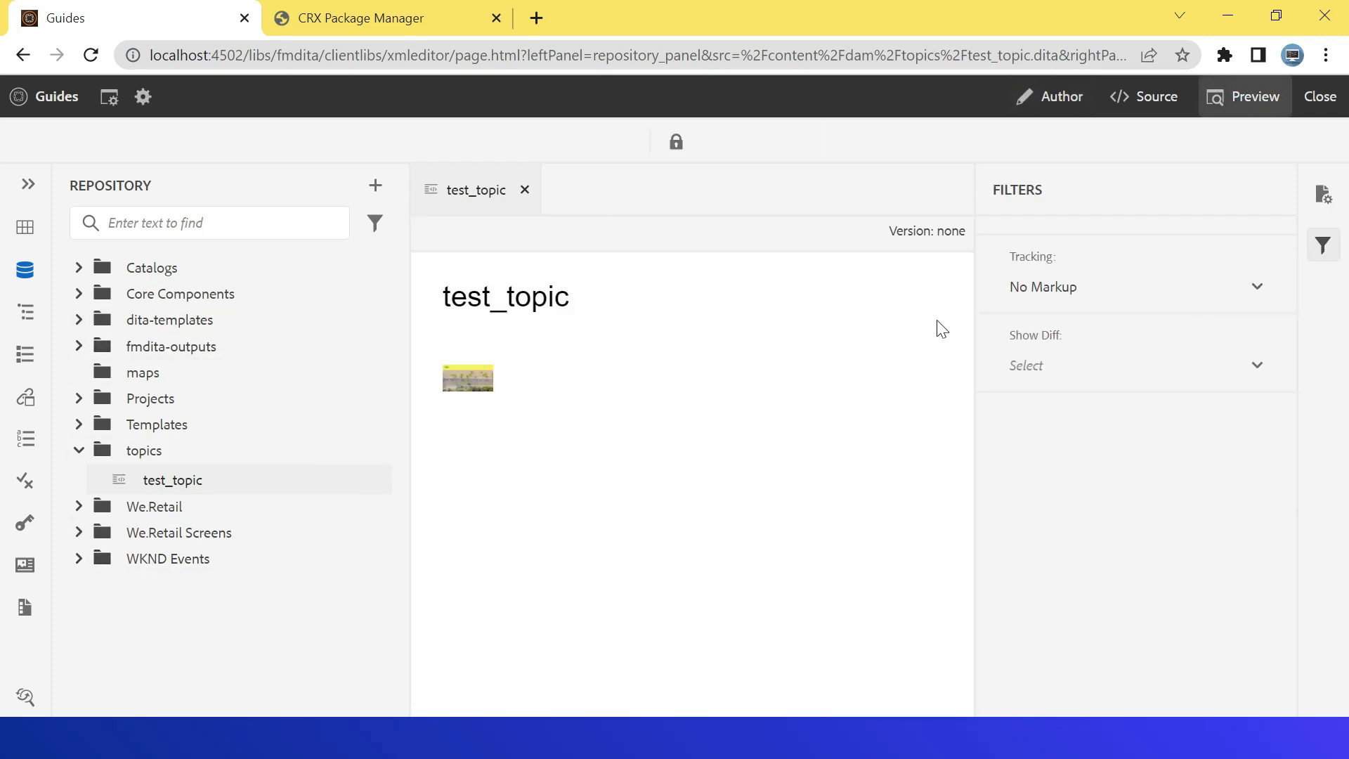
# - Start a new DITA map with path /content/dam/maps and title test_maps (test_maps.ditamap)
pyautogui.click(1322, 112)
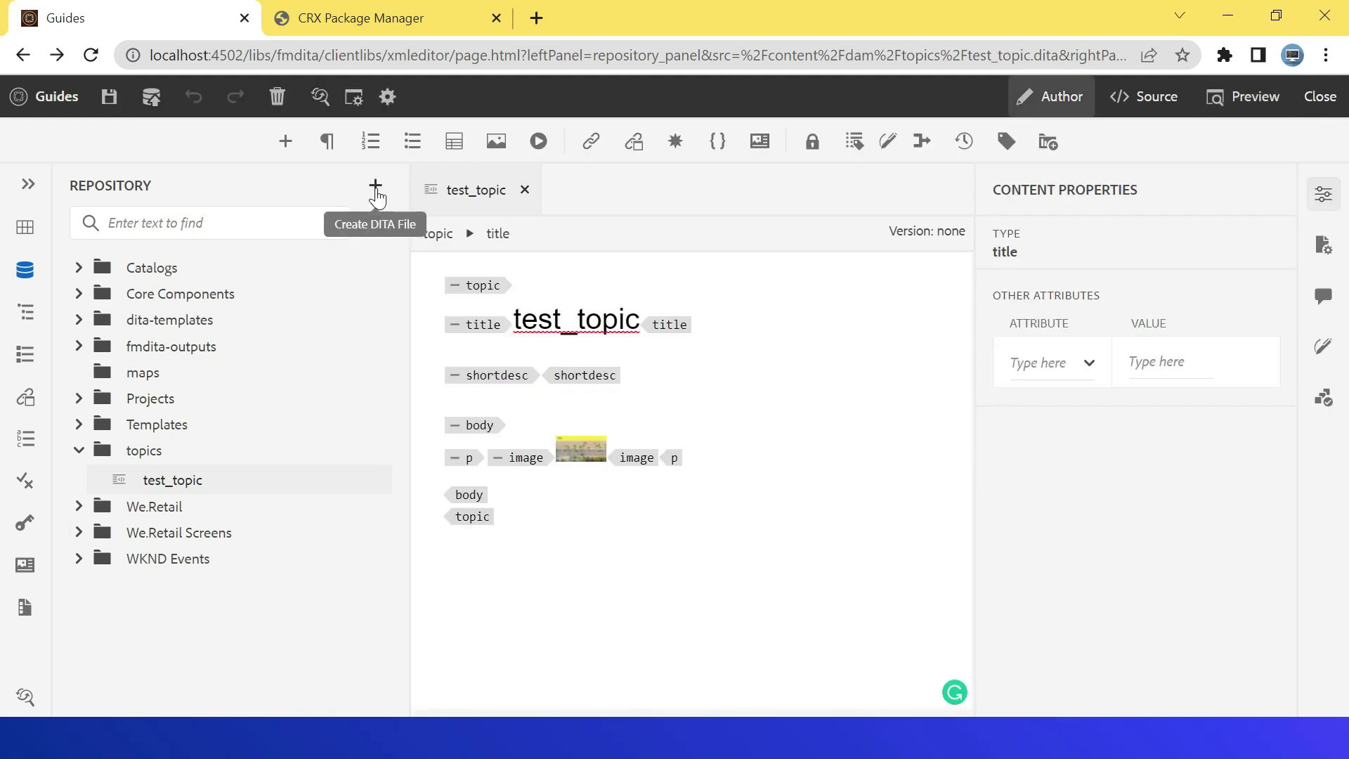
pyautogui.click(375, 186)
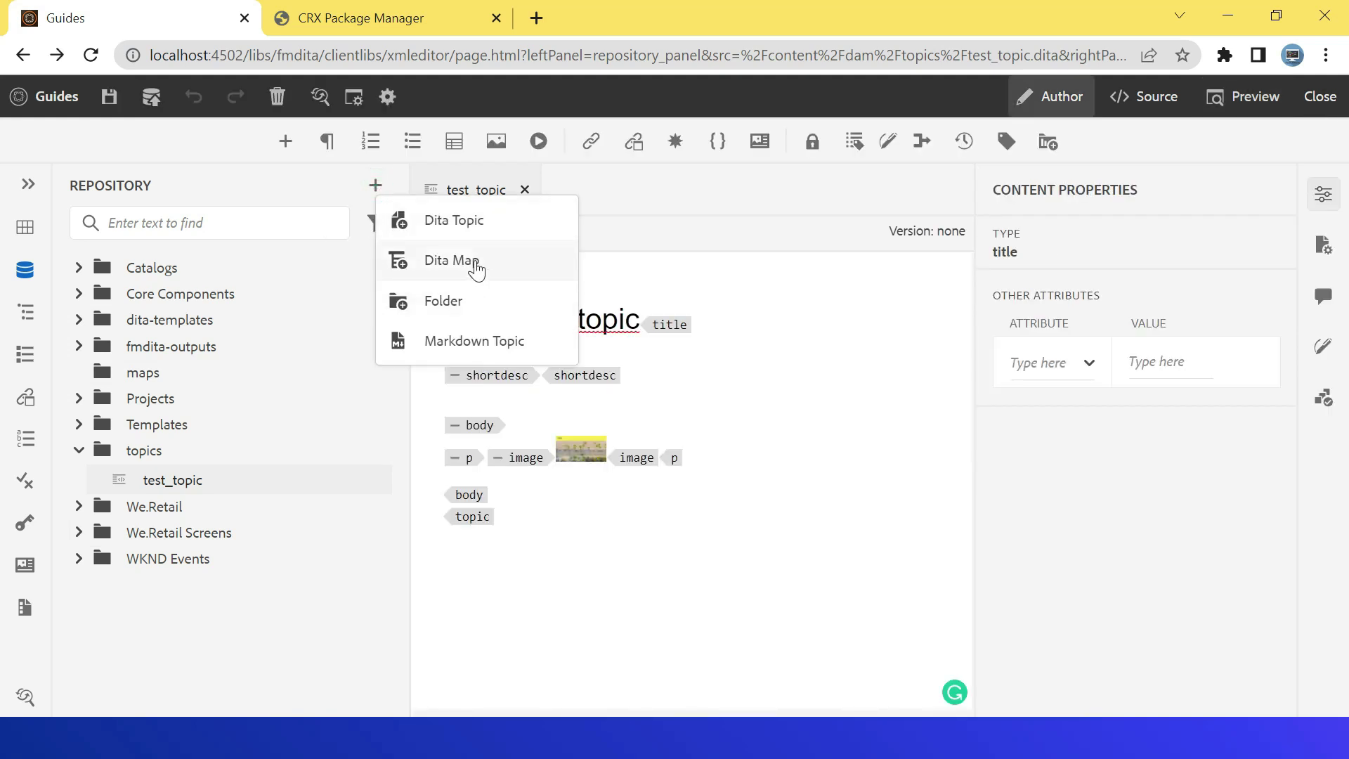
pyautogui.click(477, 269)
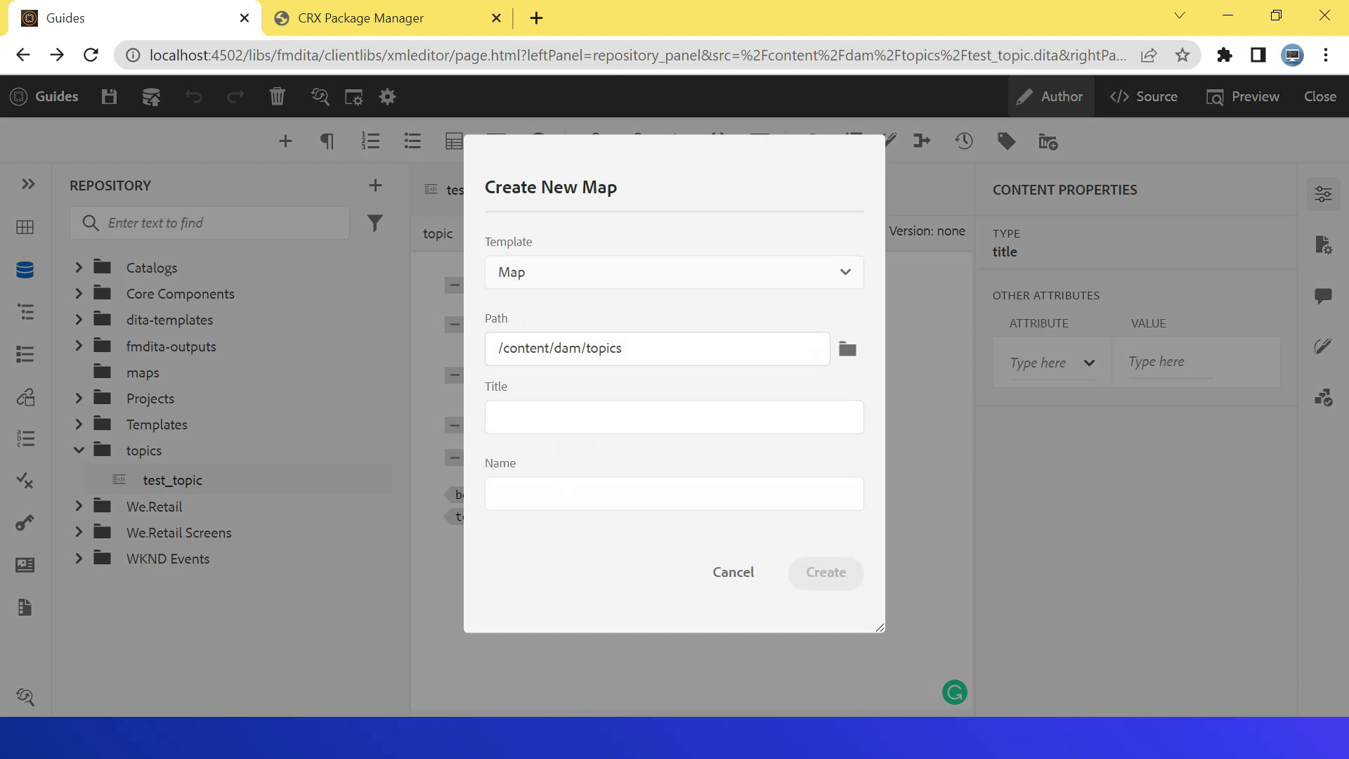
pyautogui.doubleClick(599, 348)
pyautogui.write('ma')
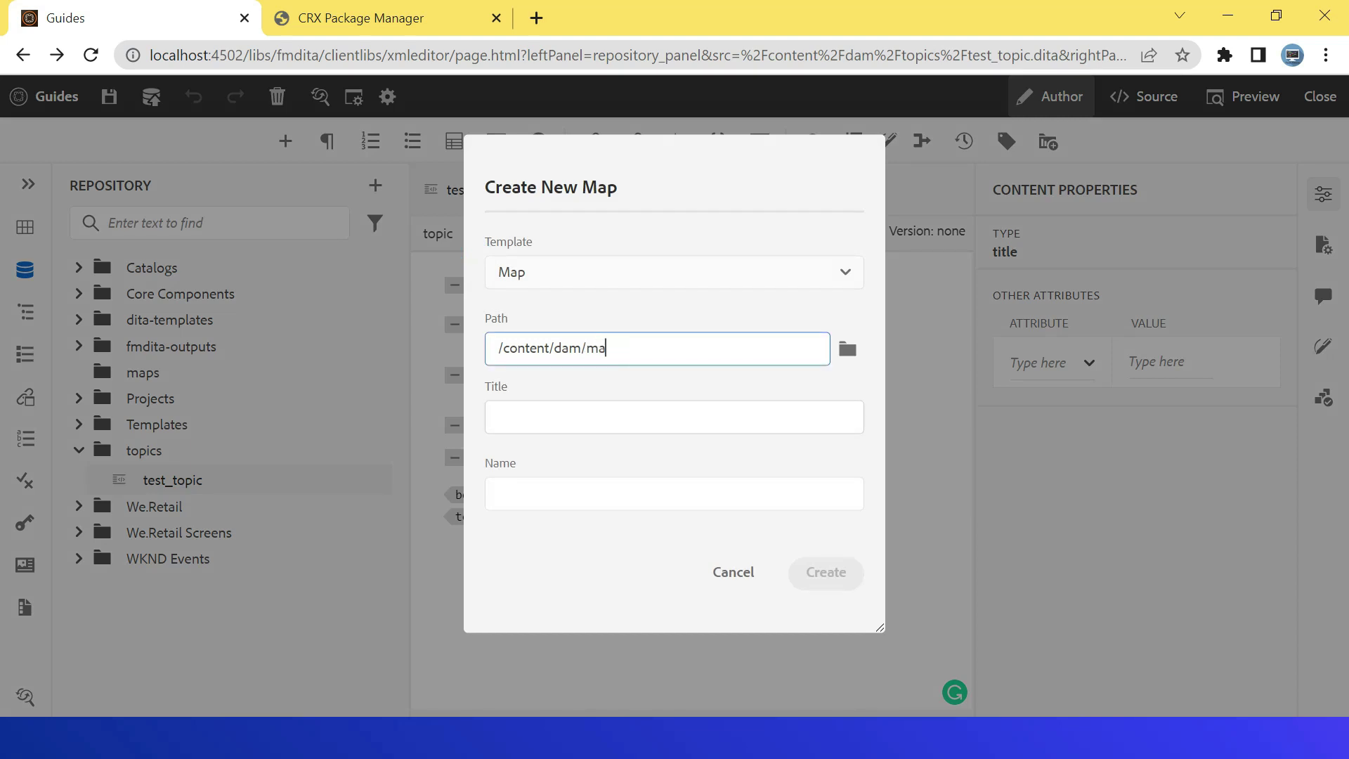
pyautogui.click(647, 424)
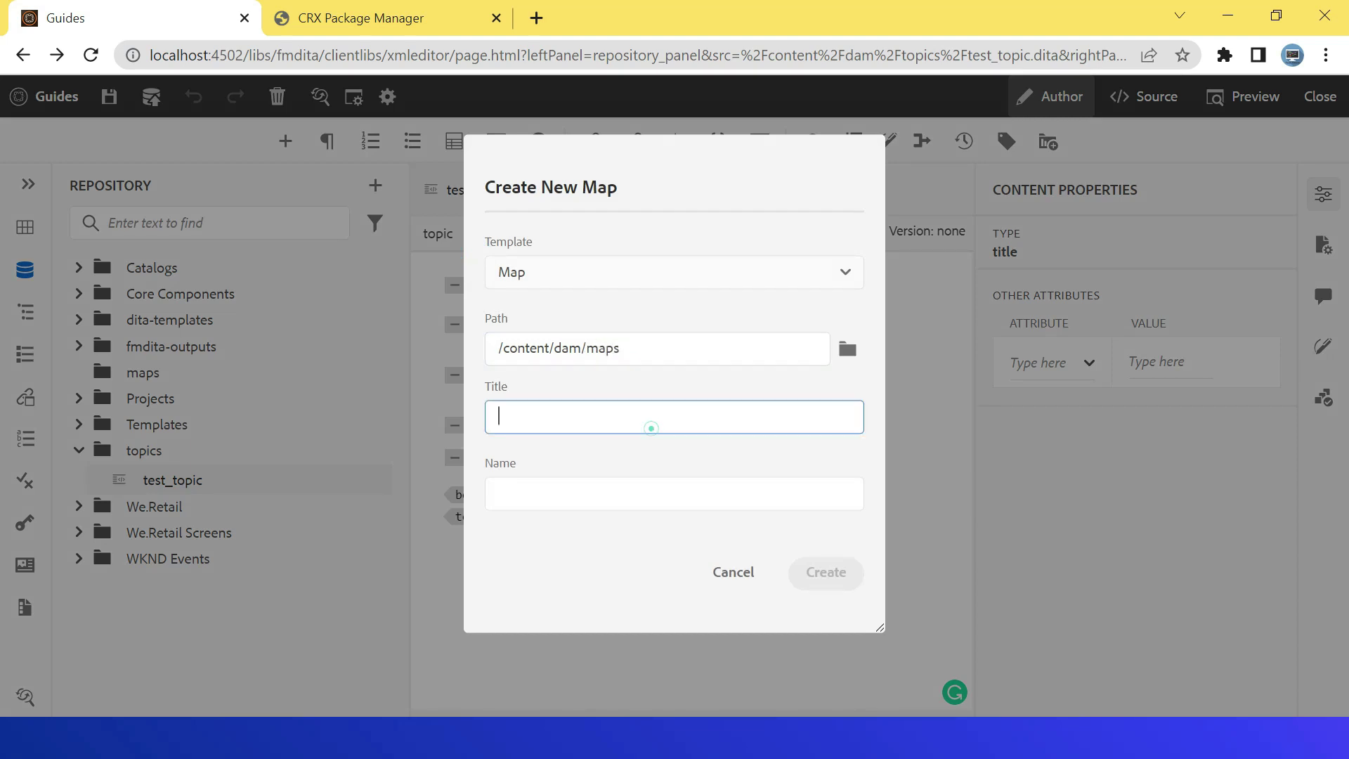
pyautogui.write('y')
pyautogui.press('BackSpace')
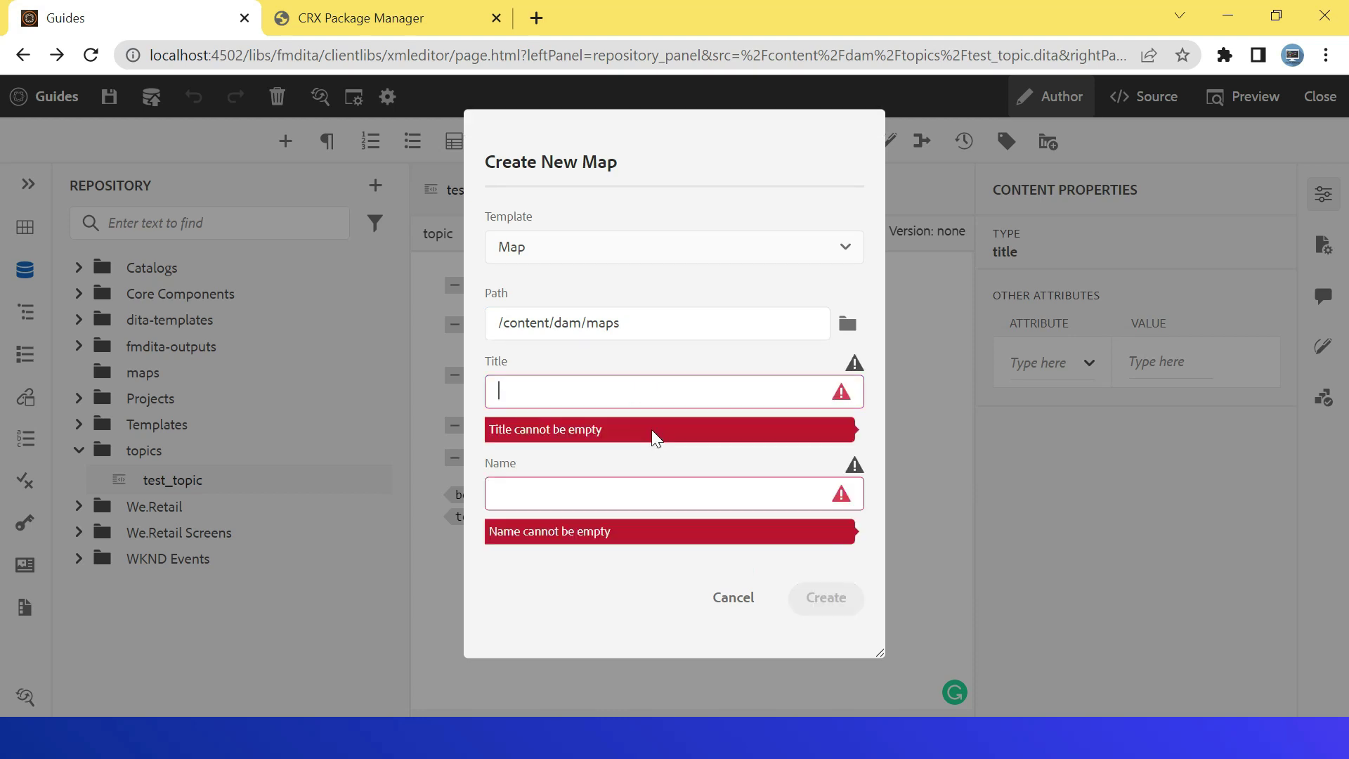
pyautogui.write('tesrt')
pyautogui.press('BackSpace')
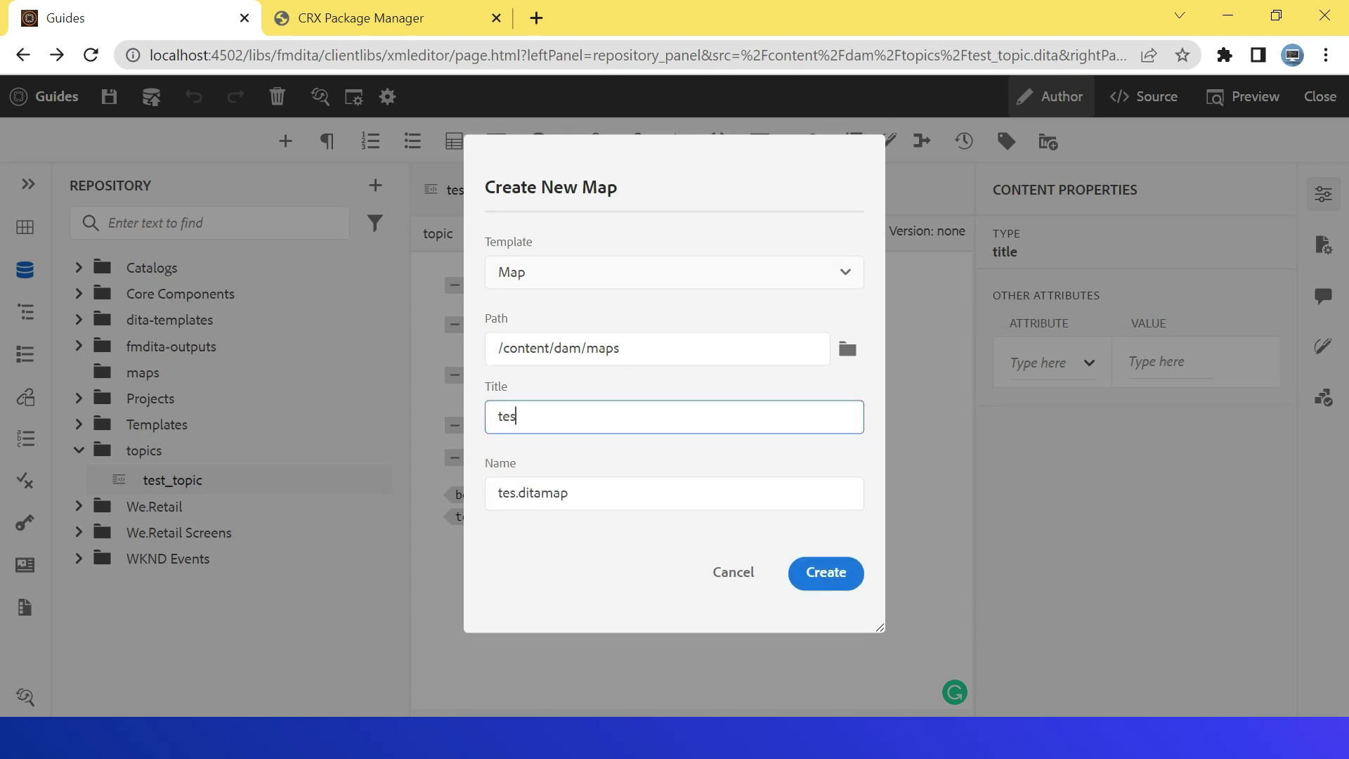
pyautogui.write('t_maps')
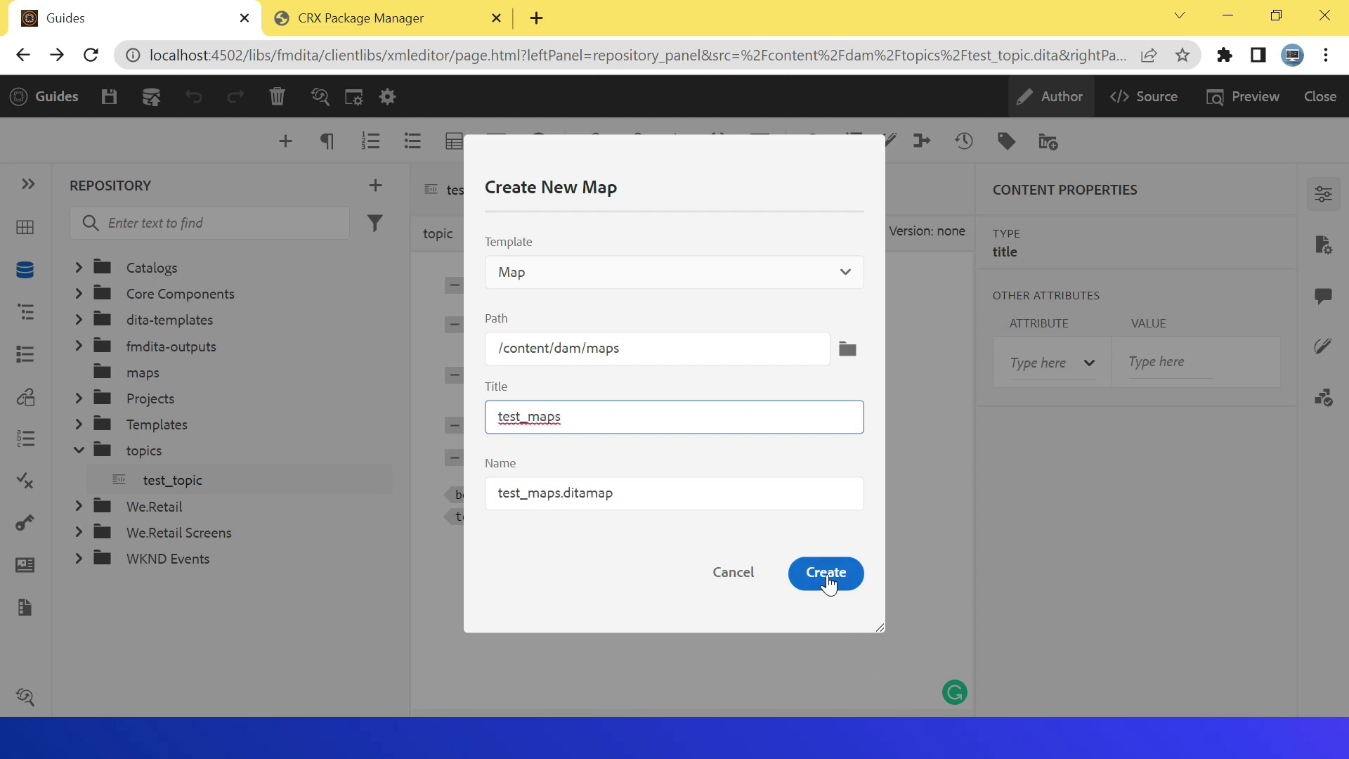
# - Create the test_maps map and open it for editing
pyautogui.click(828, 583)
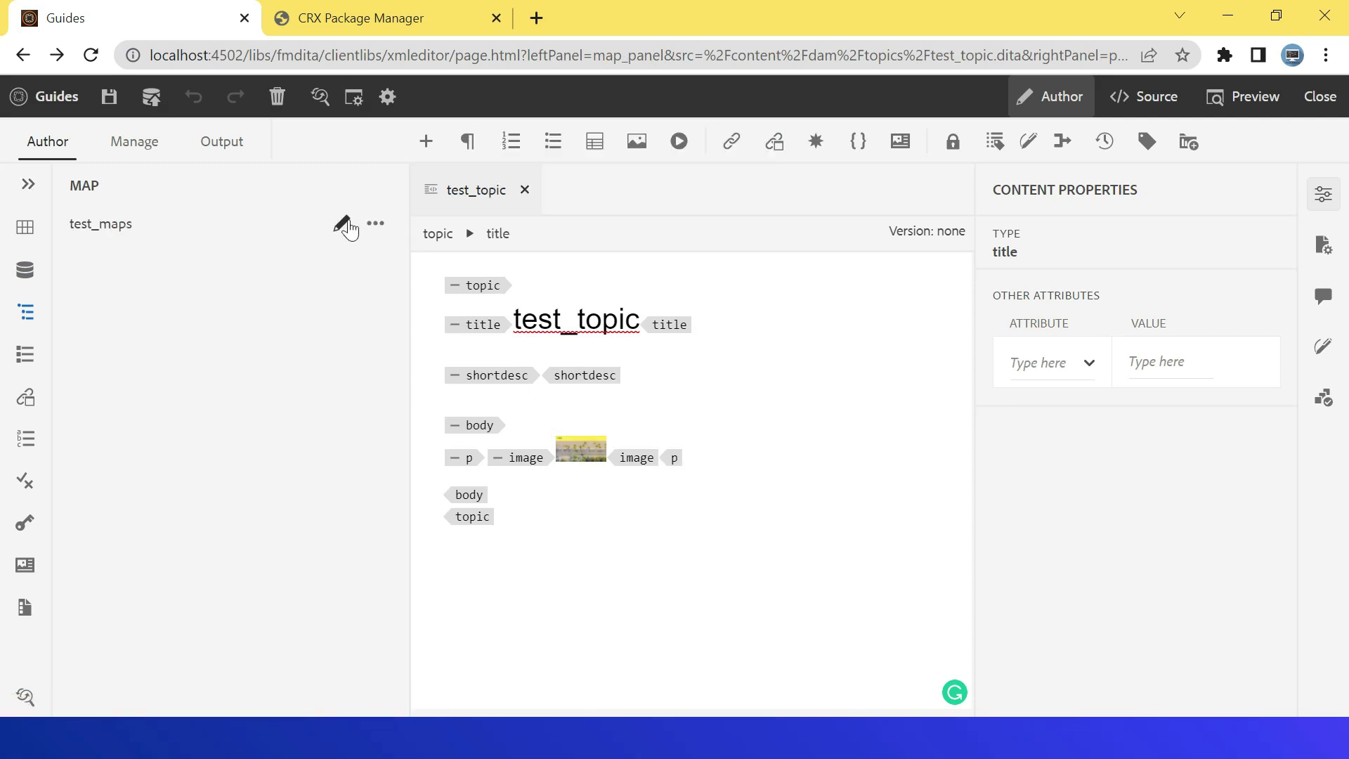
pyautogui.click(342, 223)
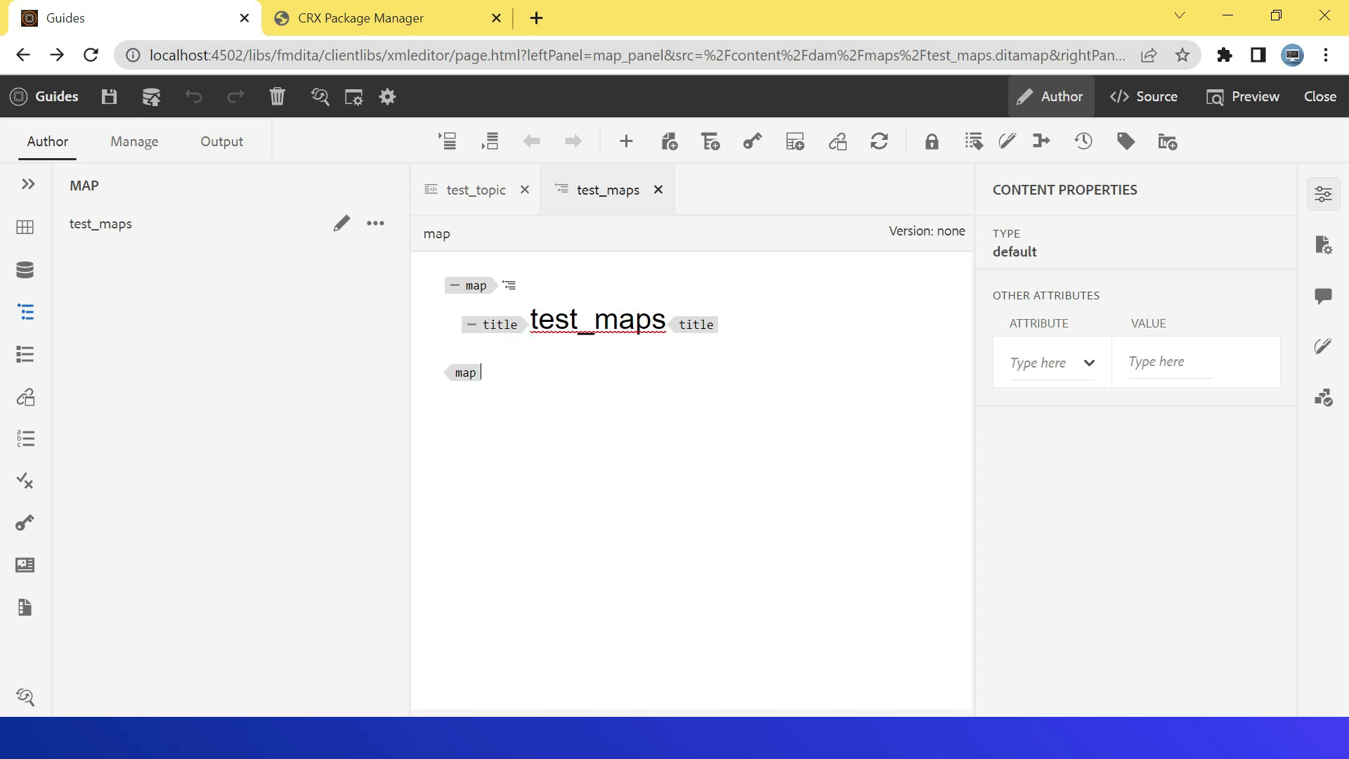
pyautogui.click(742, 325)
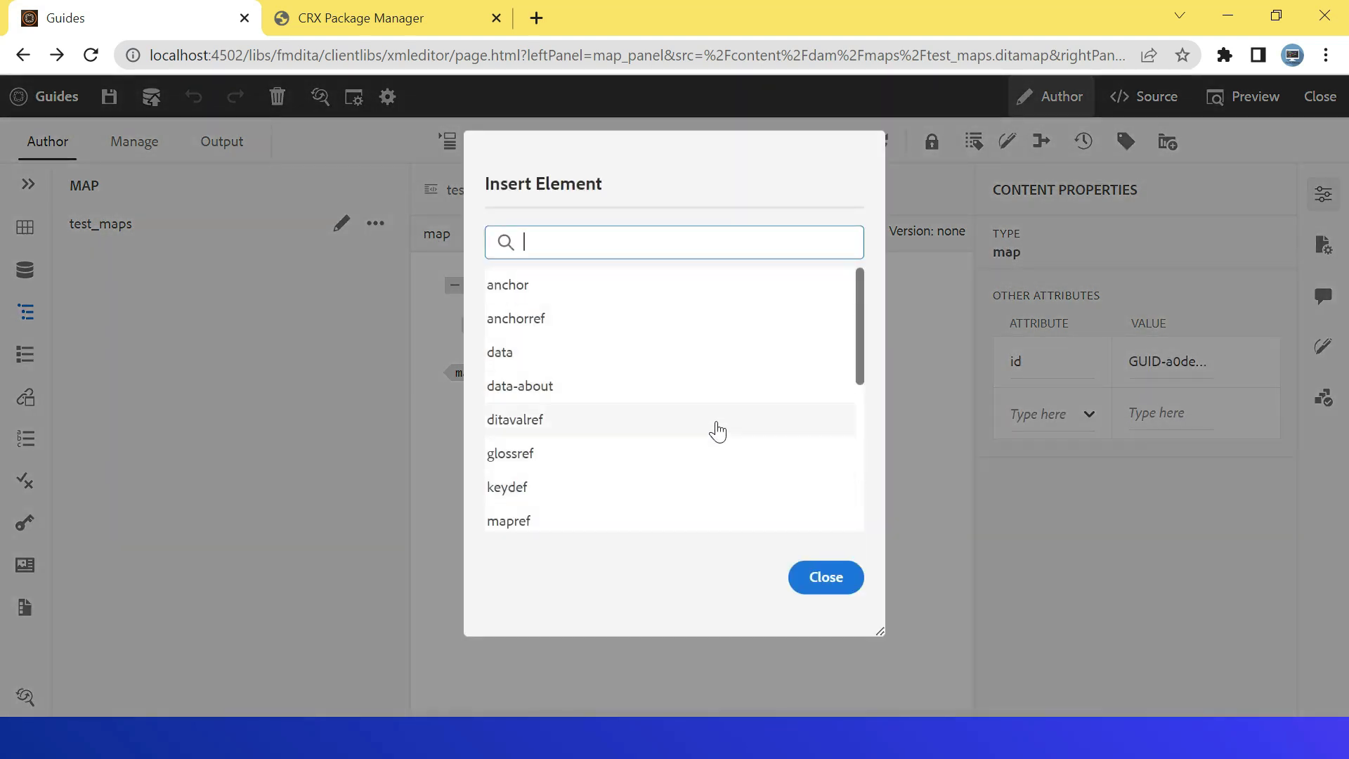
pyautogui.scroll(-3, 778, 392)
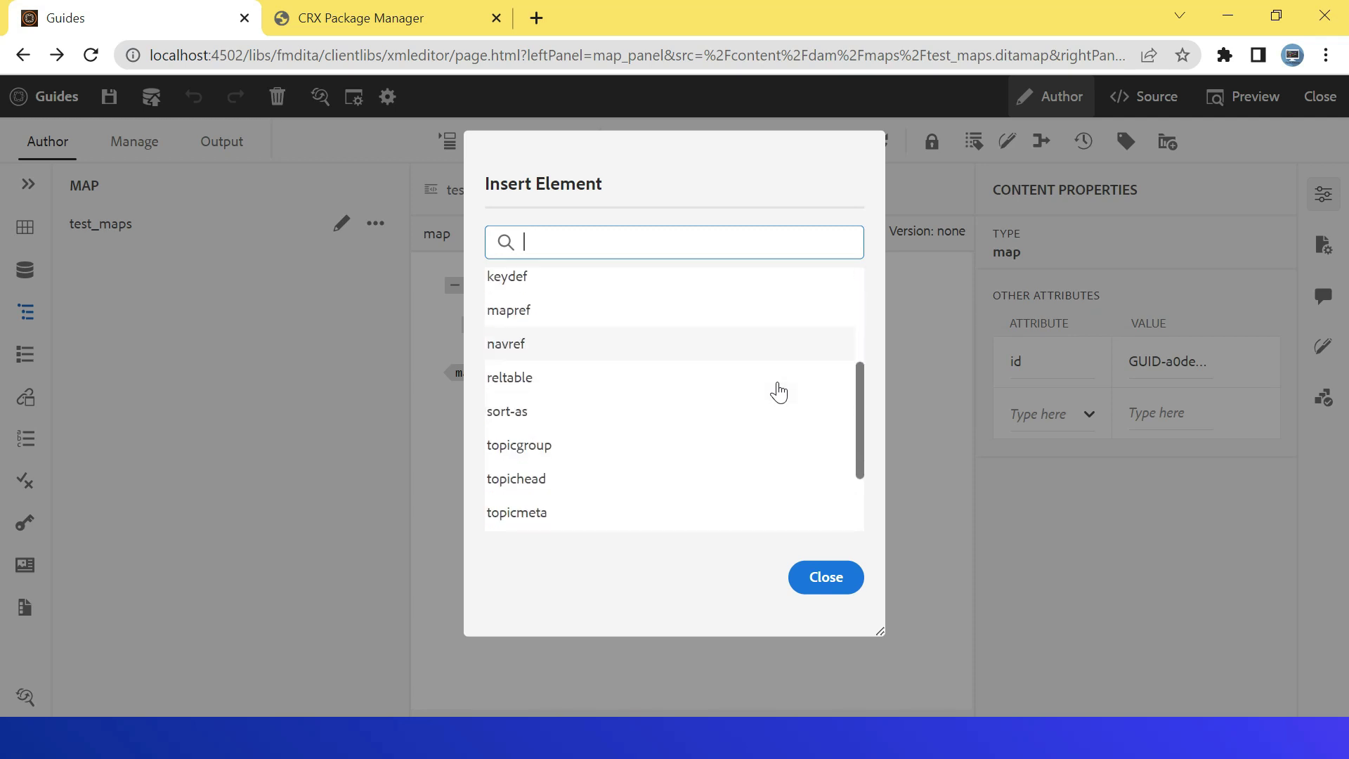
pyautogui.scroll(-1, 615, 458)
pyautogui.scroll(-1, 616, 456)
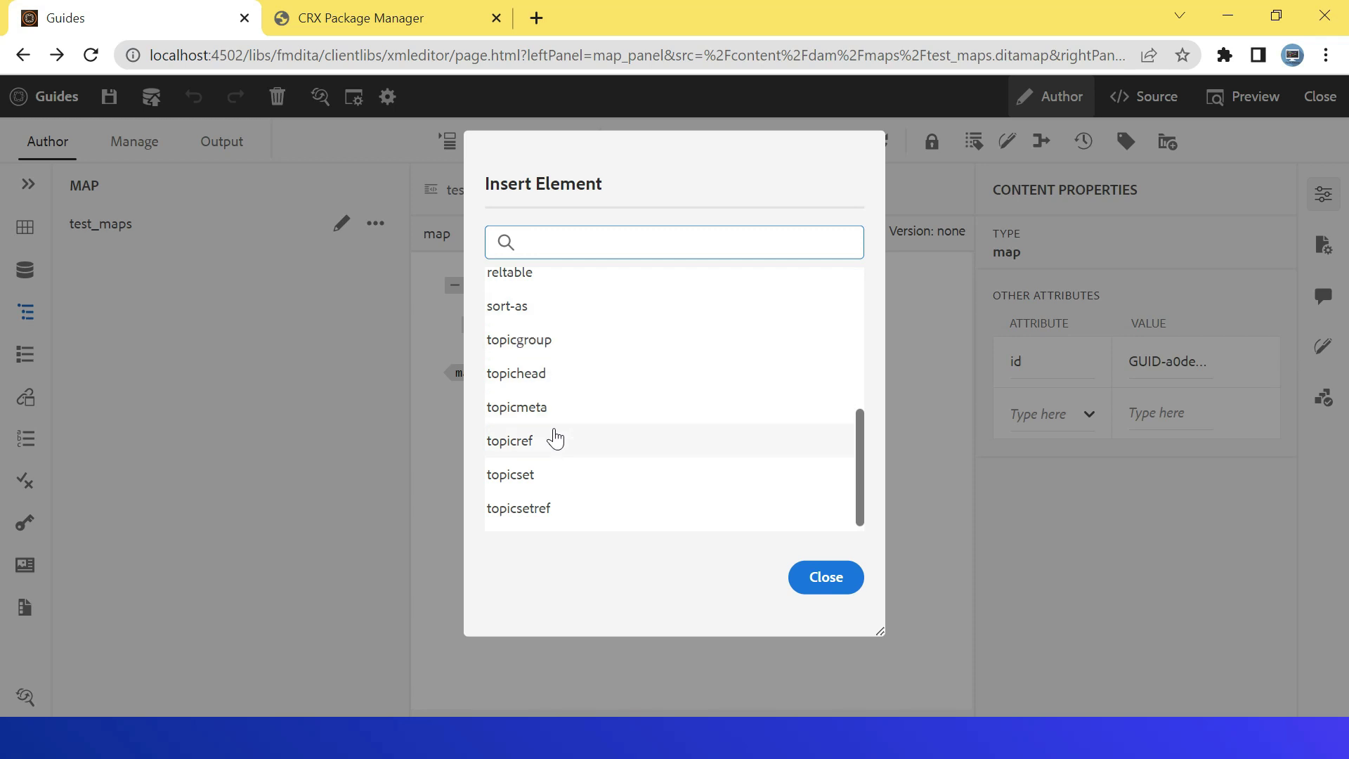
# - Insert a topicref in test_maps pointing to test_topic in the topics folder
pyautogui.click(533, 442)
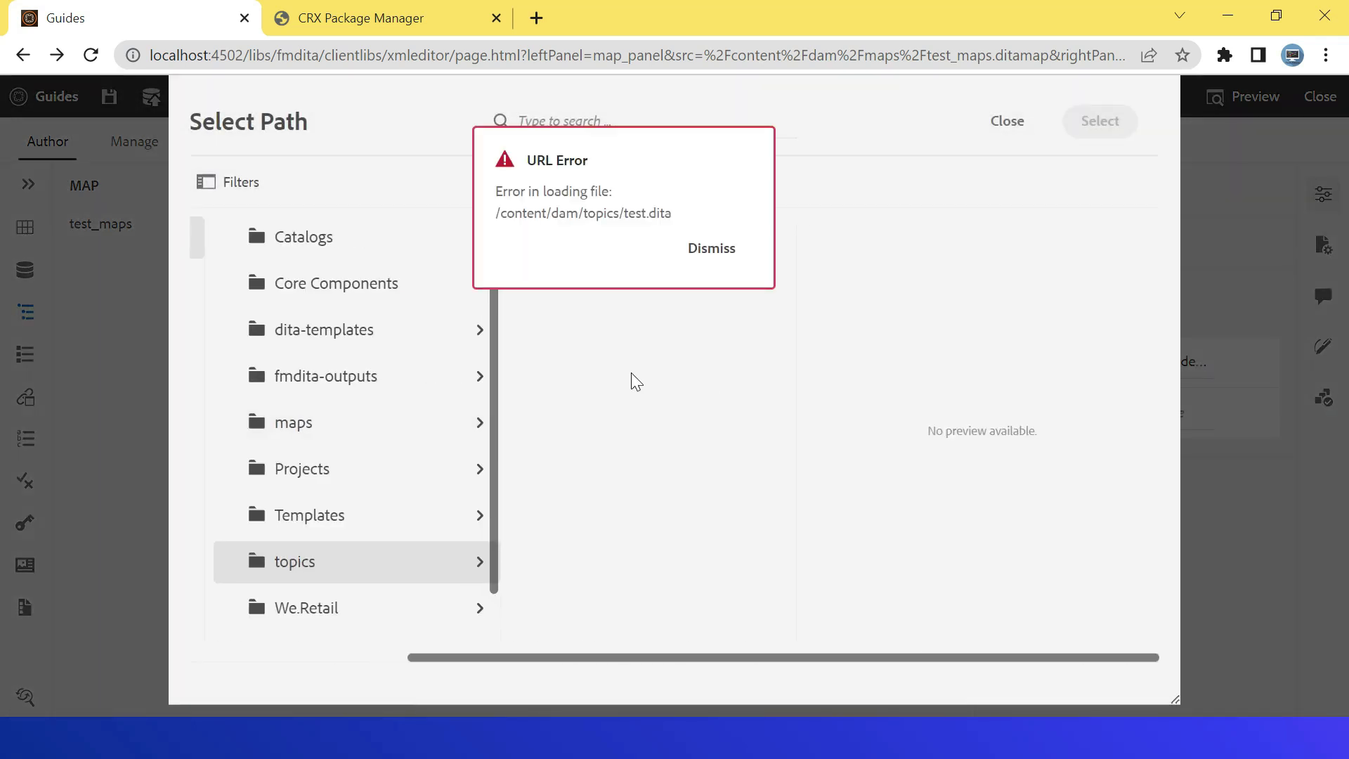
pyautogui.click(708, 251)
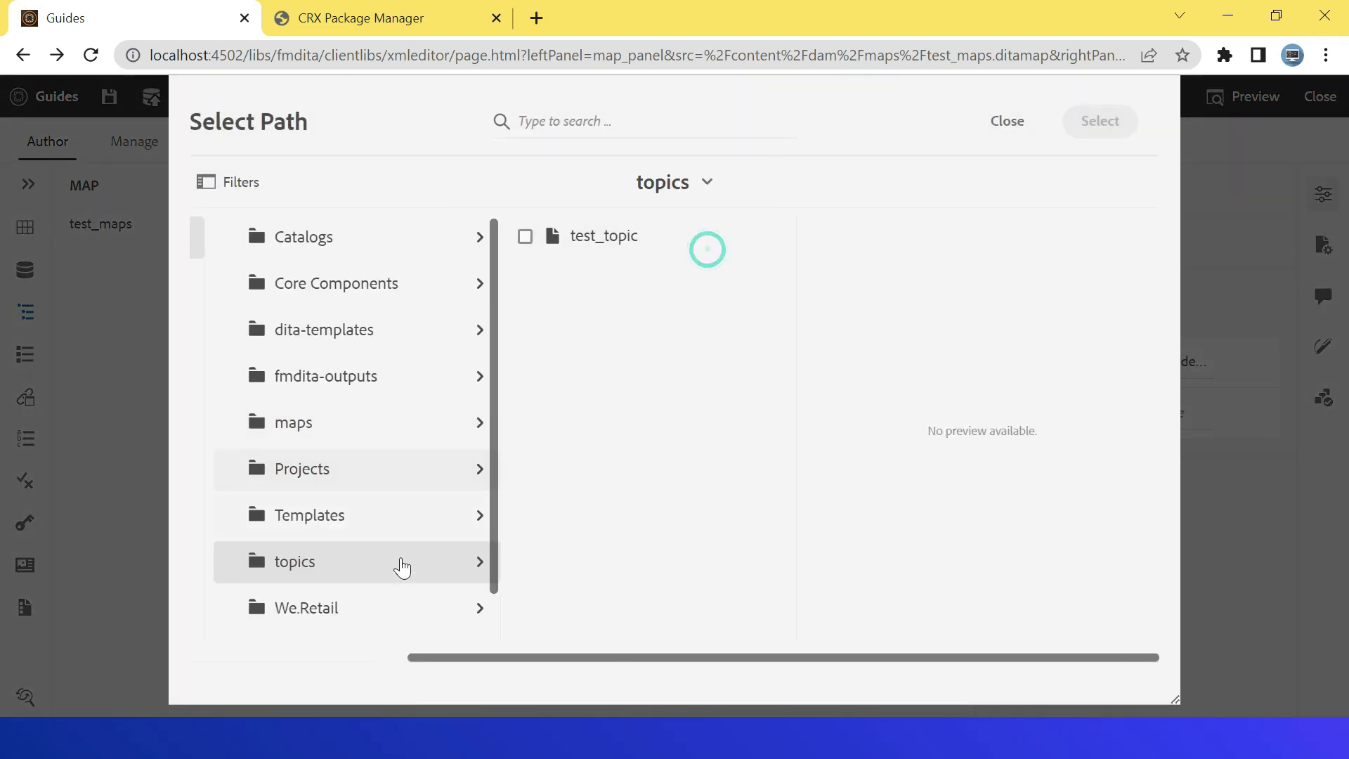
pyautogui.click(415, 575)
pyautogui.click(523, 244)
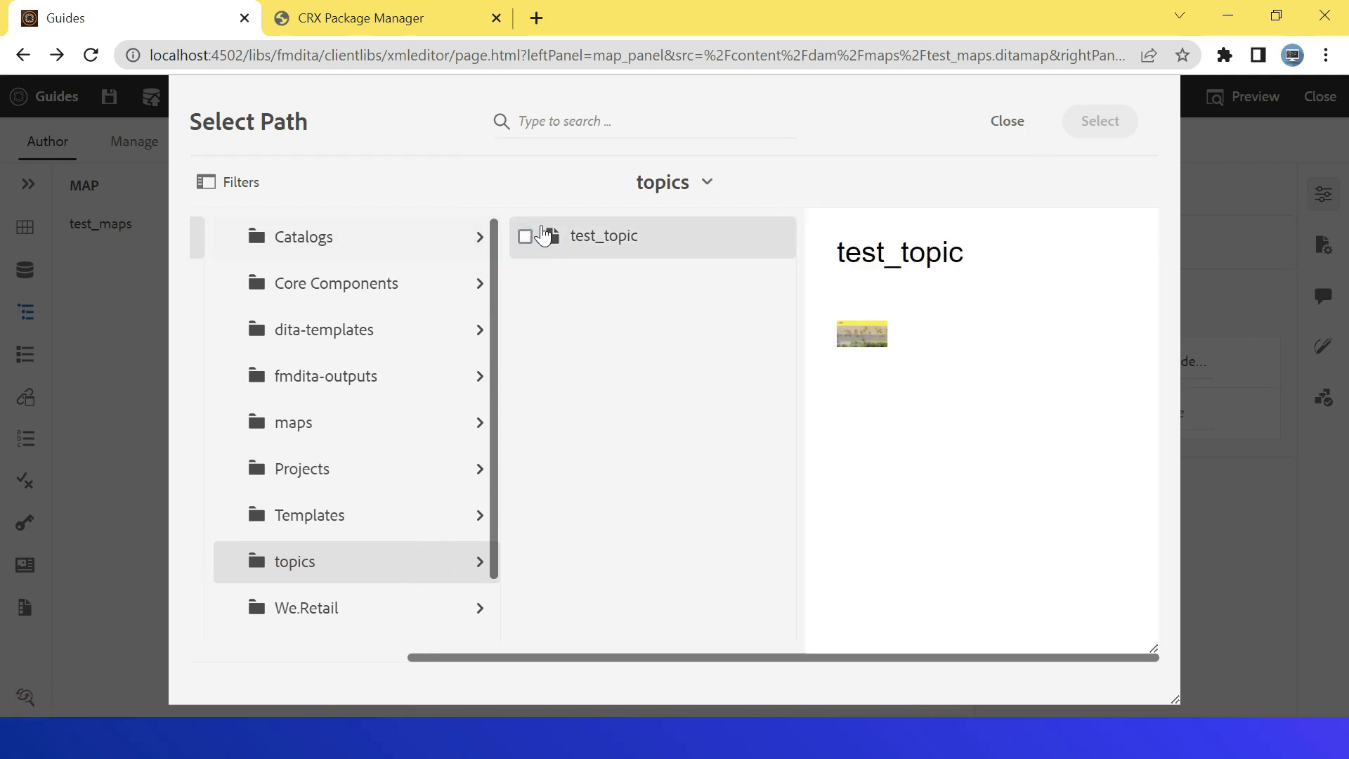
pyautogui.click(525, 238)
pyautogui.click(1113, 125)
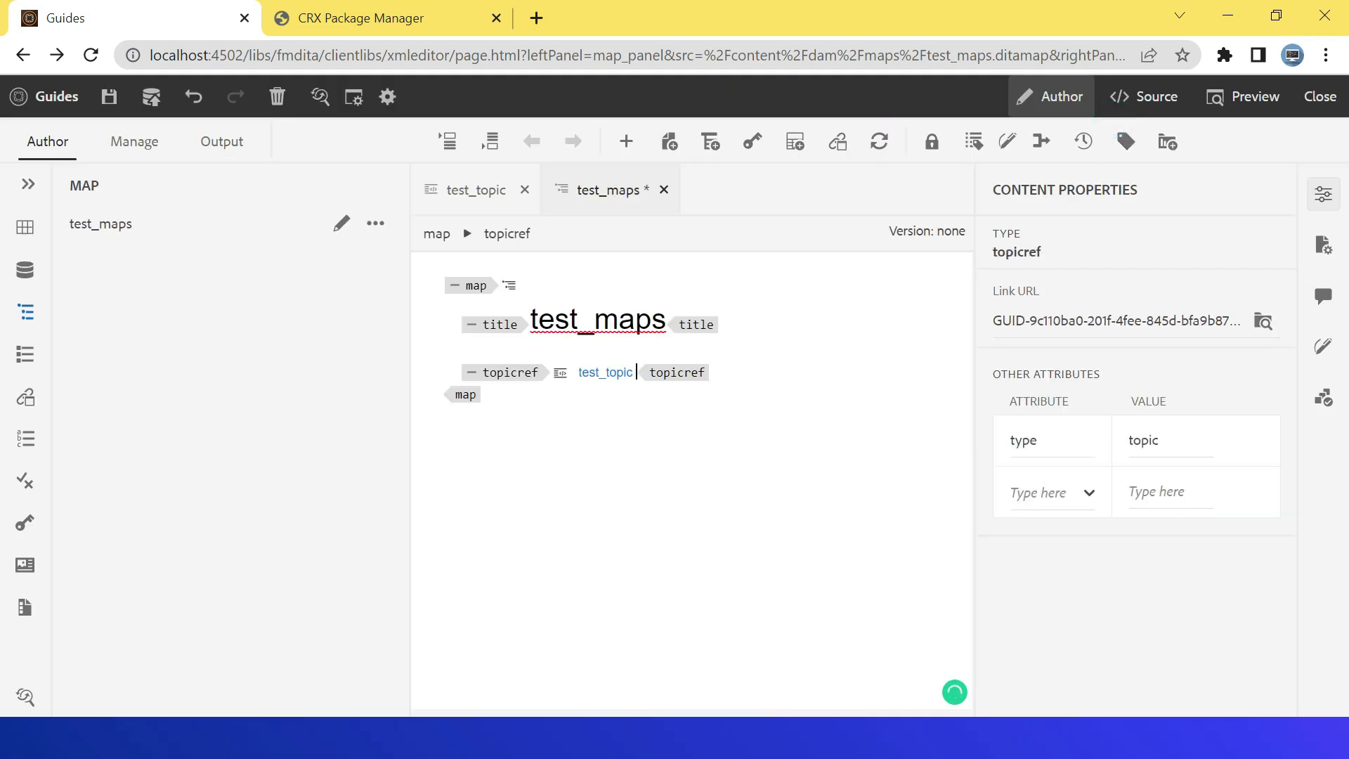
# - Save test_maps, check its rendered preview and XML source, then save all files
pyautogui.click(109, 96)
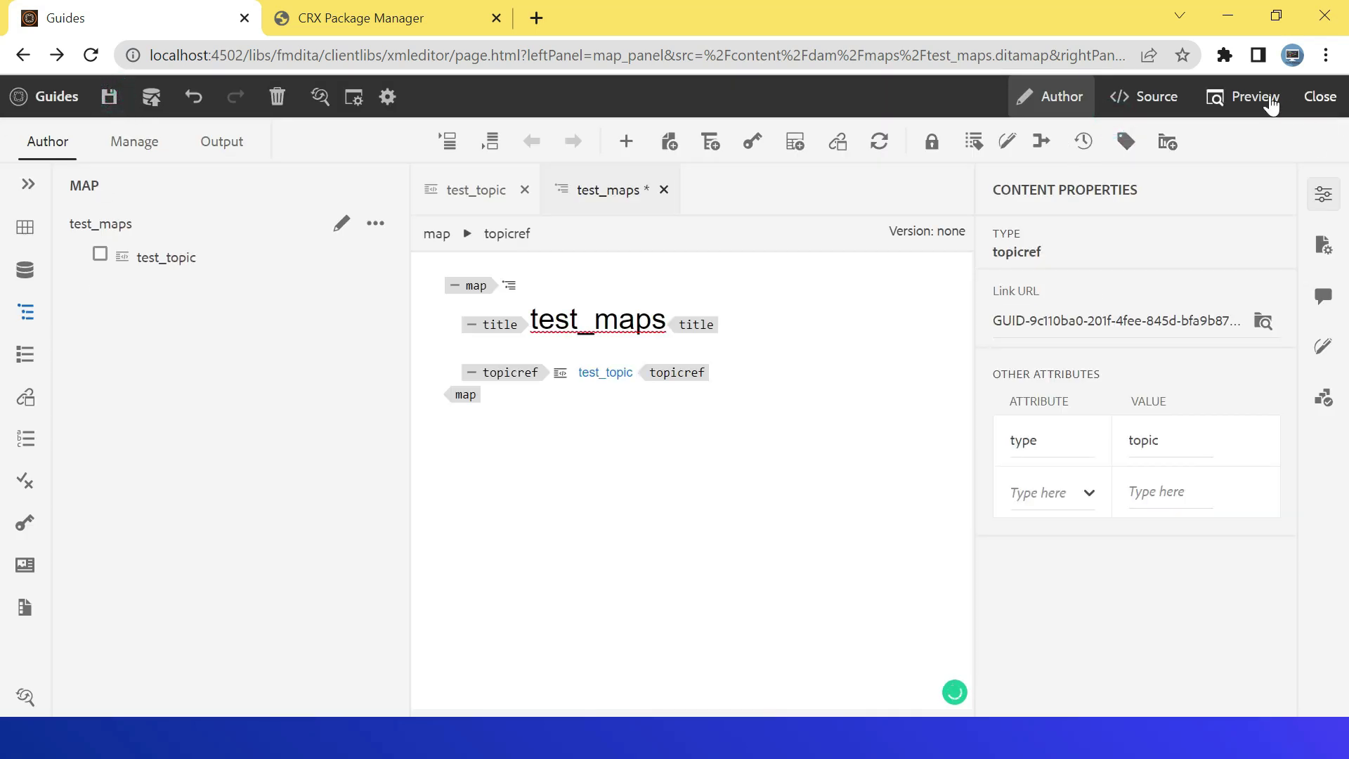
pyautogui.click(1272, 104)
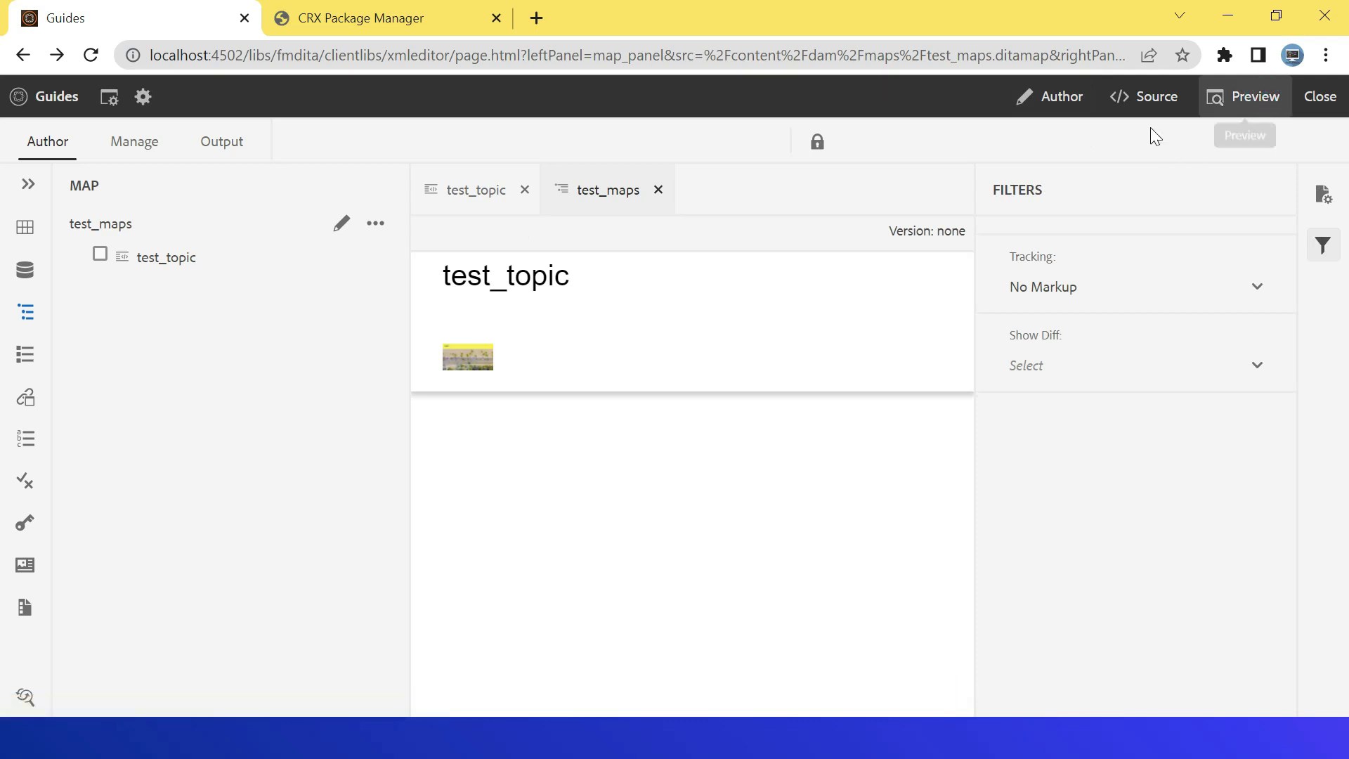
pyautogui.click(1155, 104)
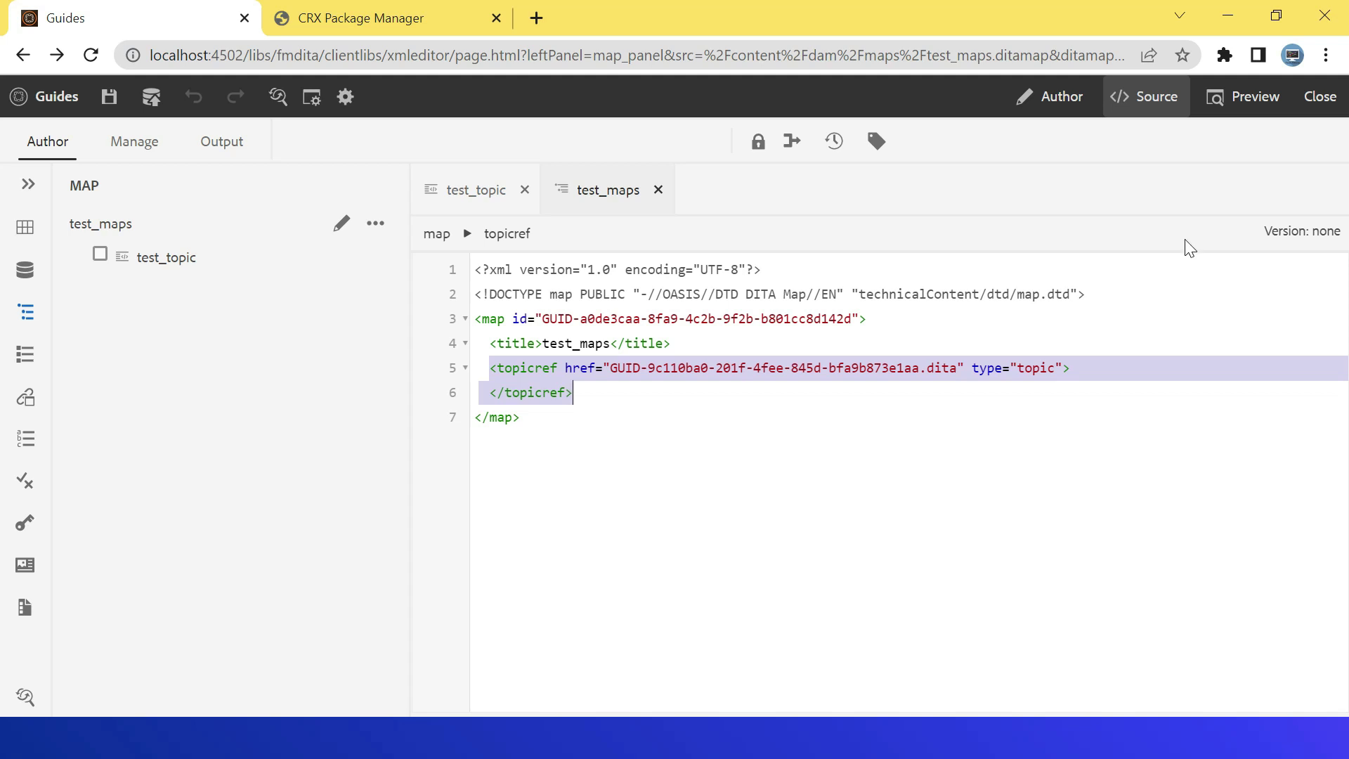
pyautogui.click(109, 96)
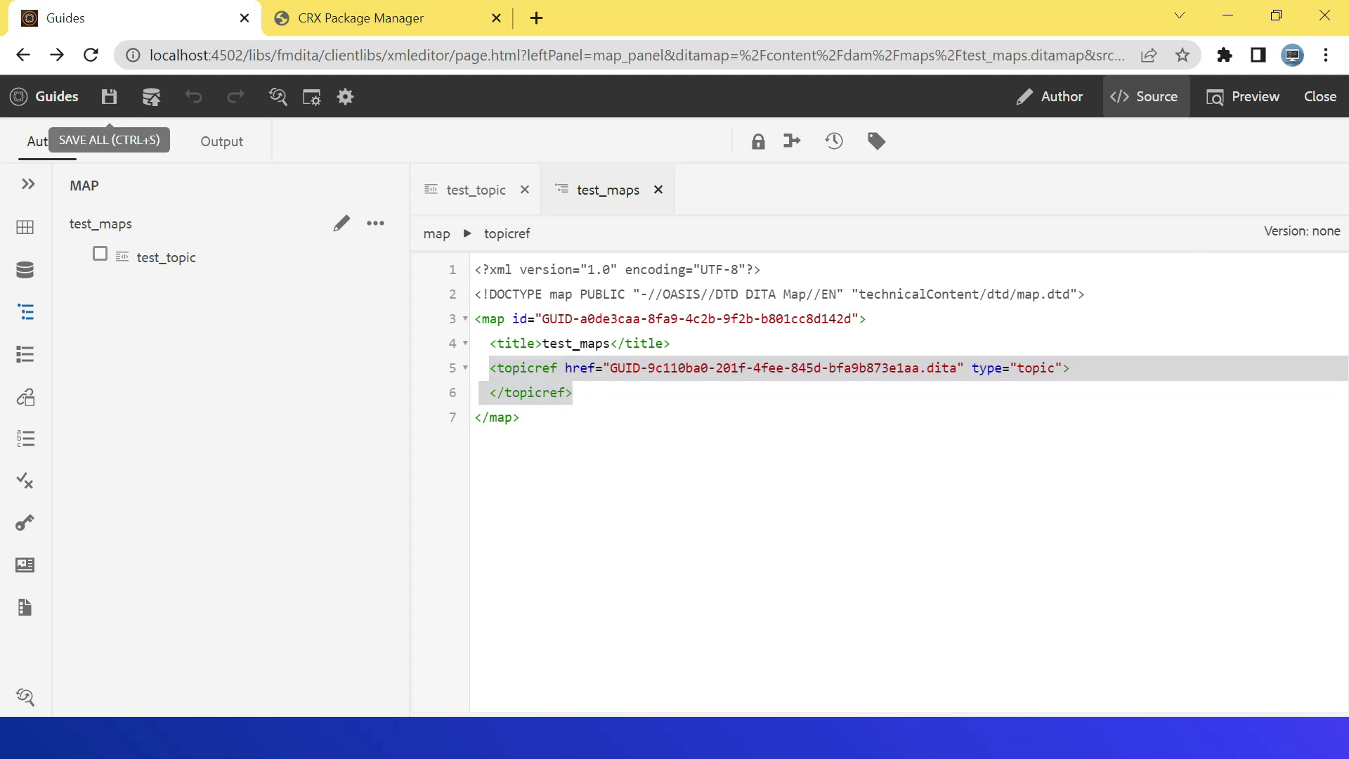
# - Add a PDF output preset named test_pdf writing to /content/dam/fmdita-outputs/pdfs
pyautogui.click(219, 148)
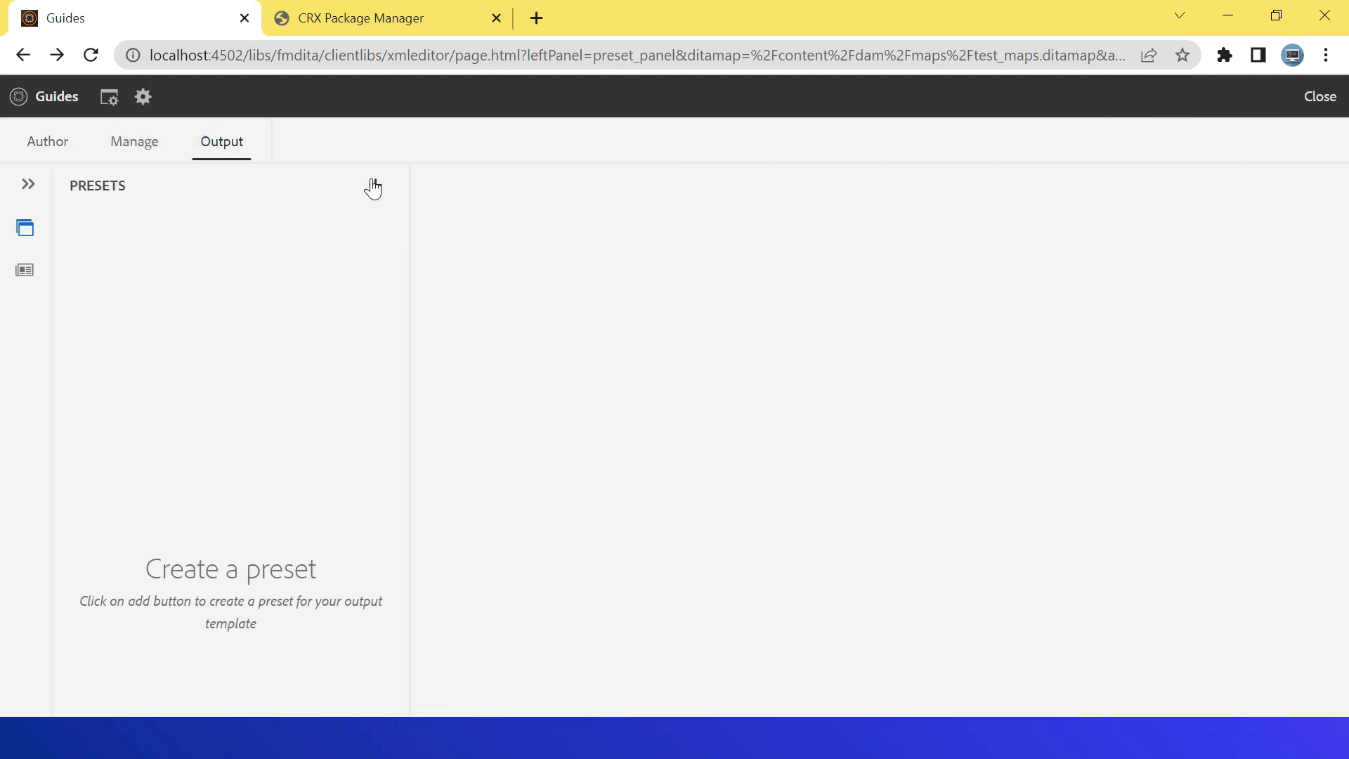
pyautogui.click(376, 185)
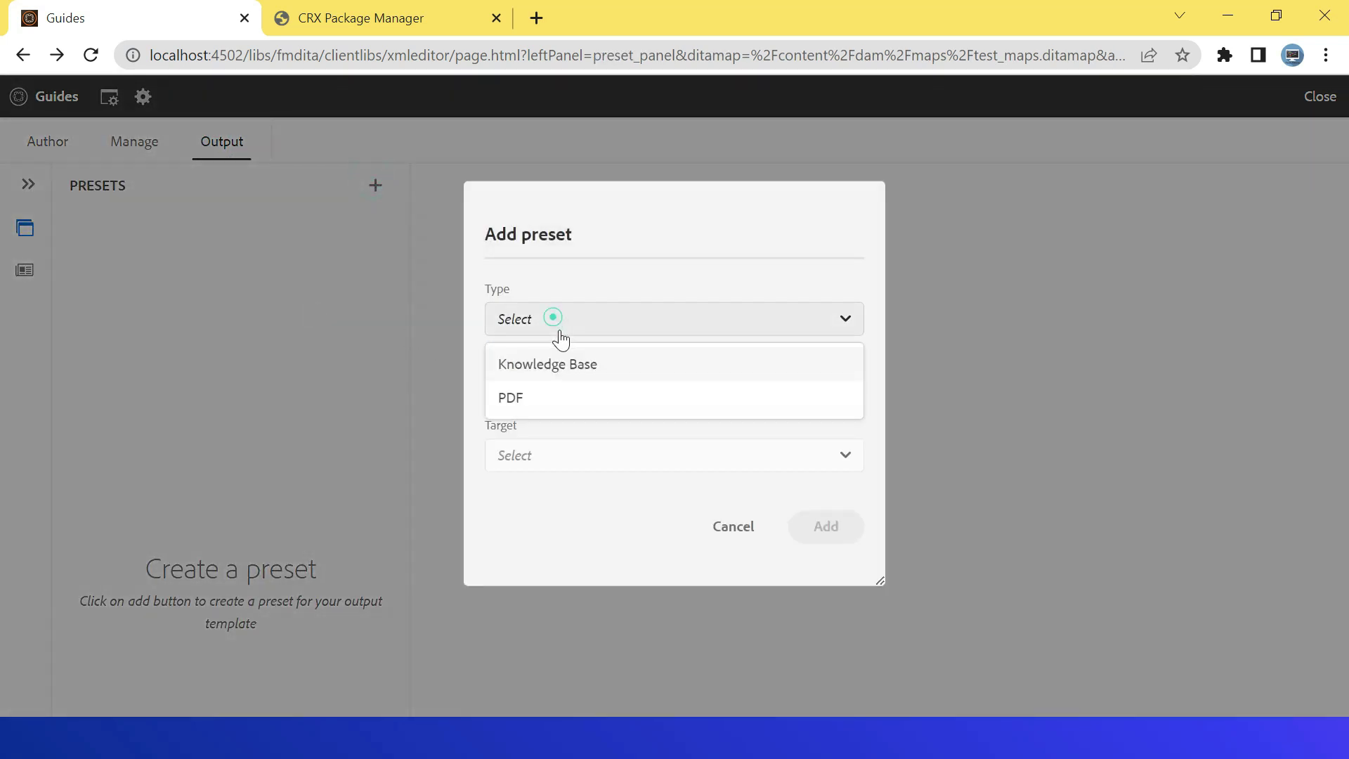
pyautogui.click(554, 331)
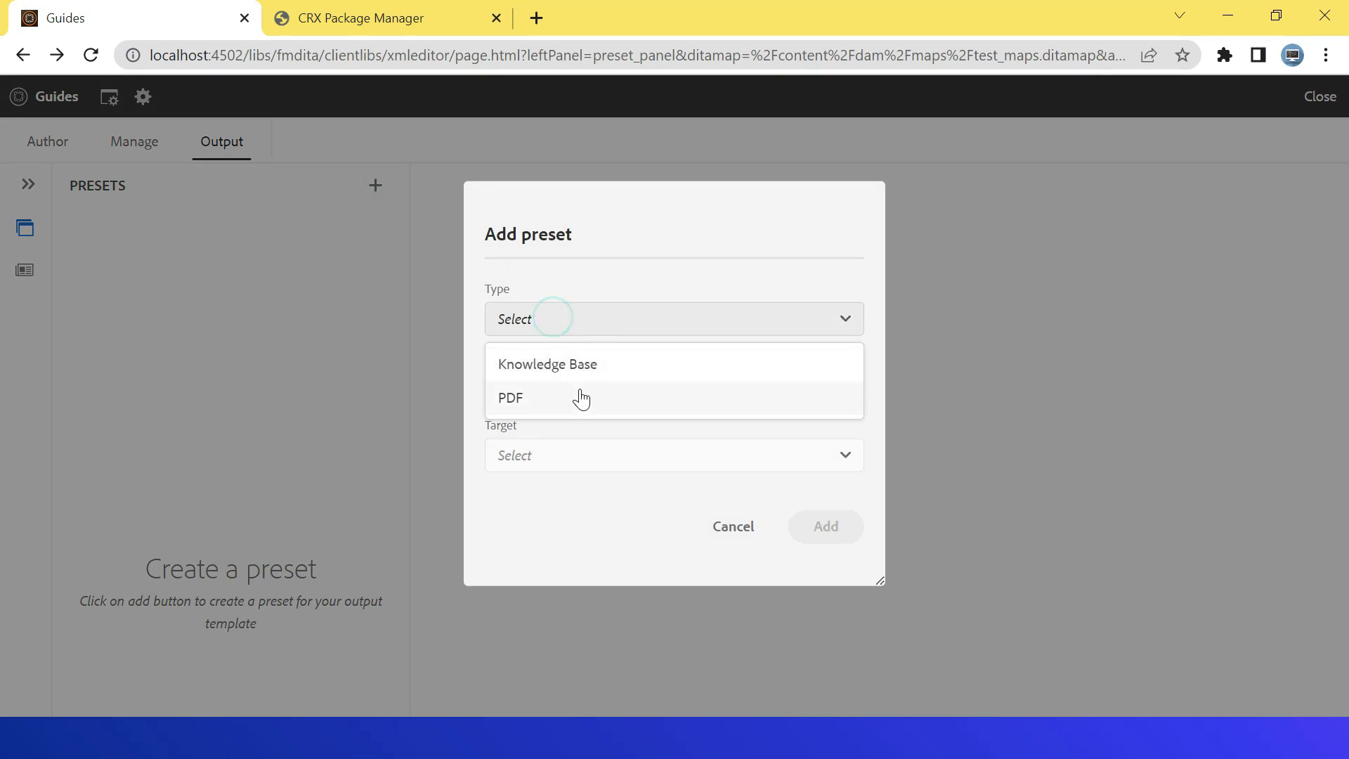
pyautogui.click(547, 404)
pyautogui.click(575, 386)
pyautogui.write('test_pdf')
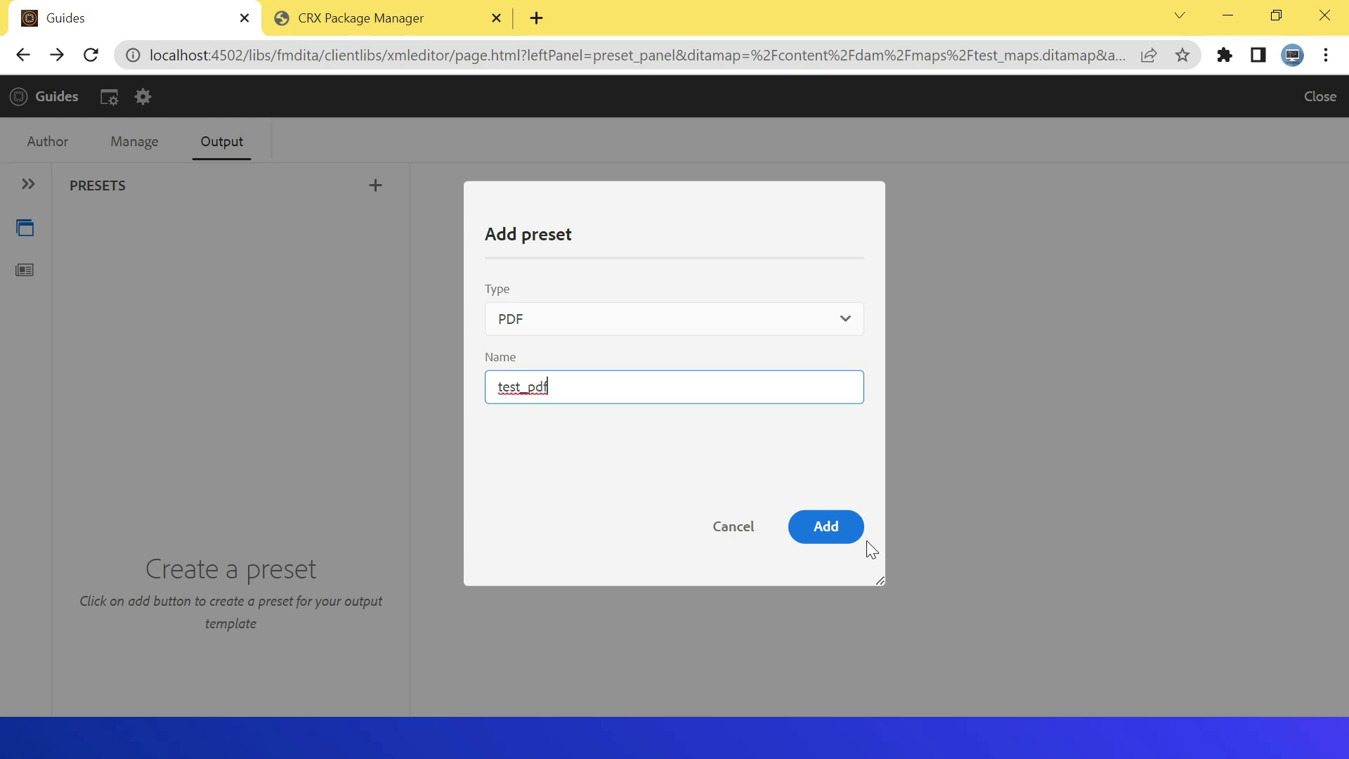
pyautogui.click(841, 531)
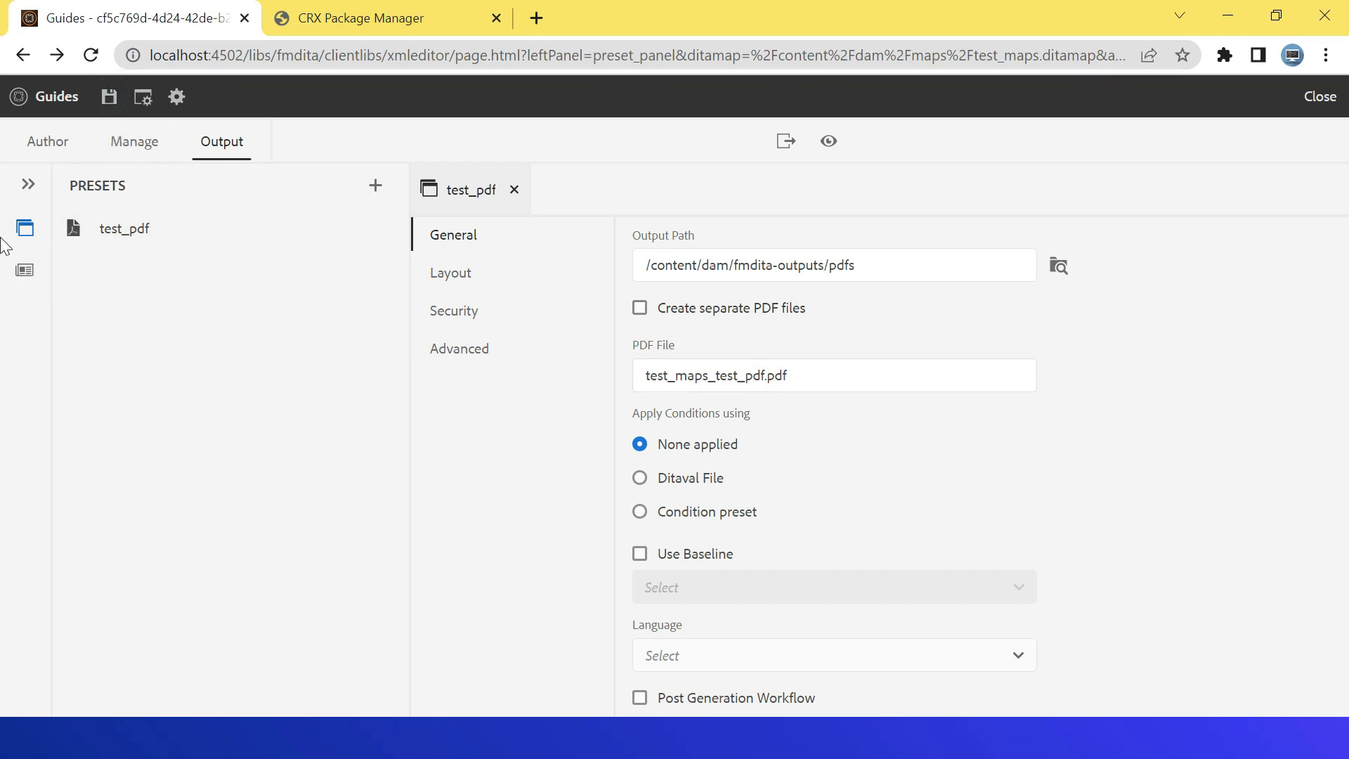
# - Open test_topic from the repository and show its rendered Preview
pyautogui.click(48, 141)
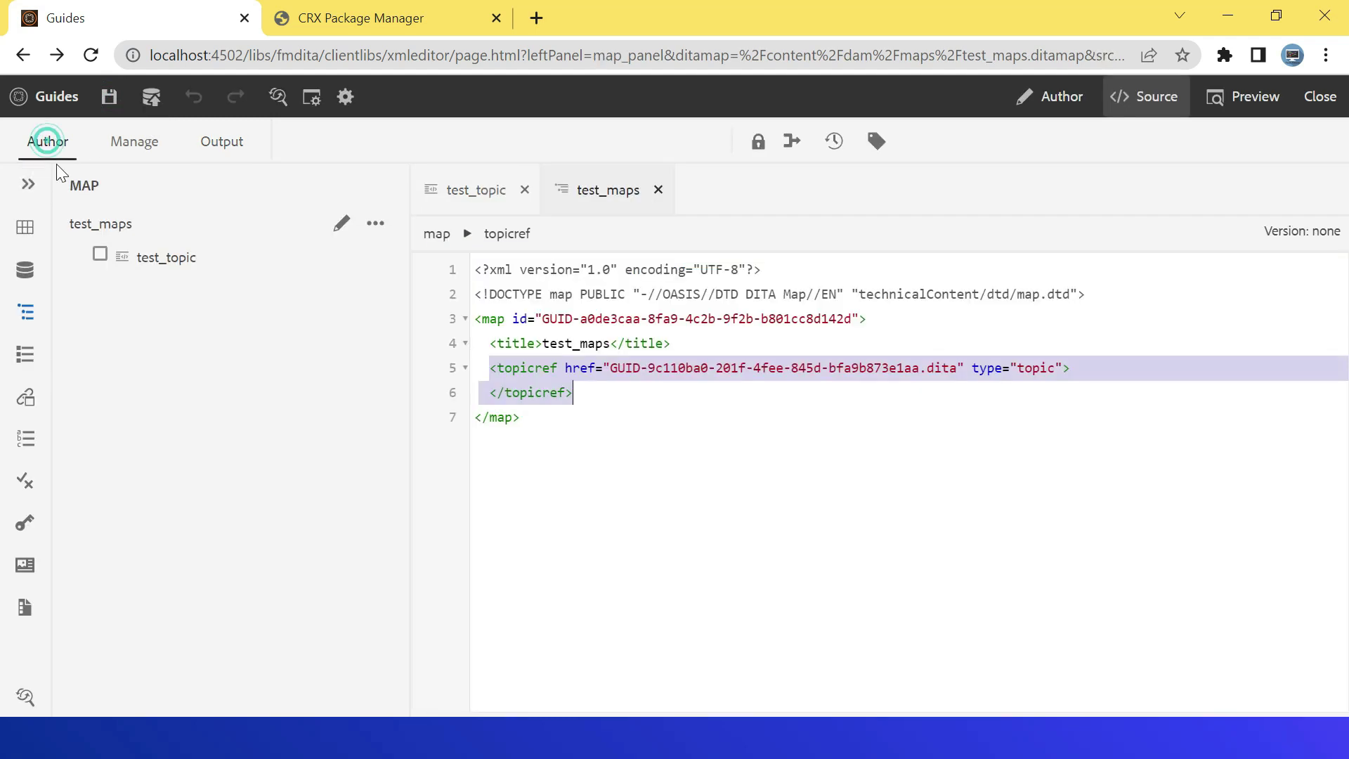
pyautogui.click(25, 270)
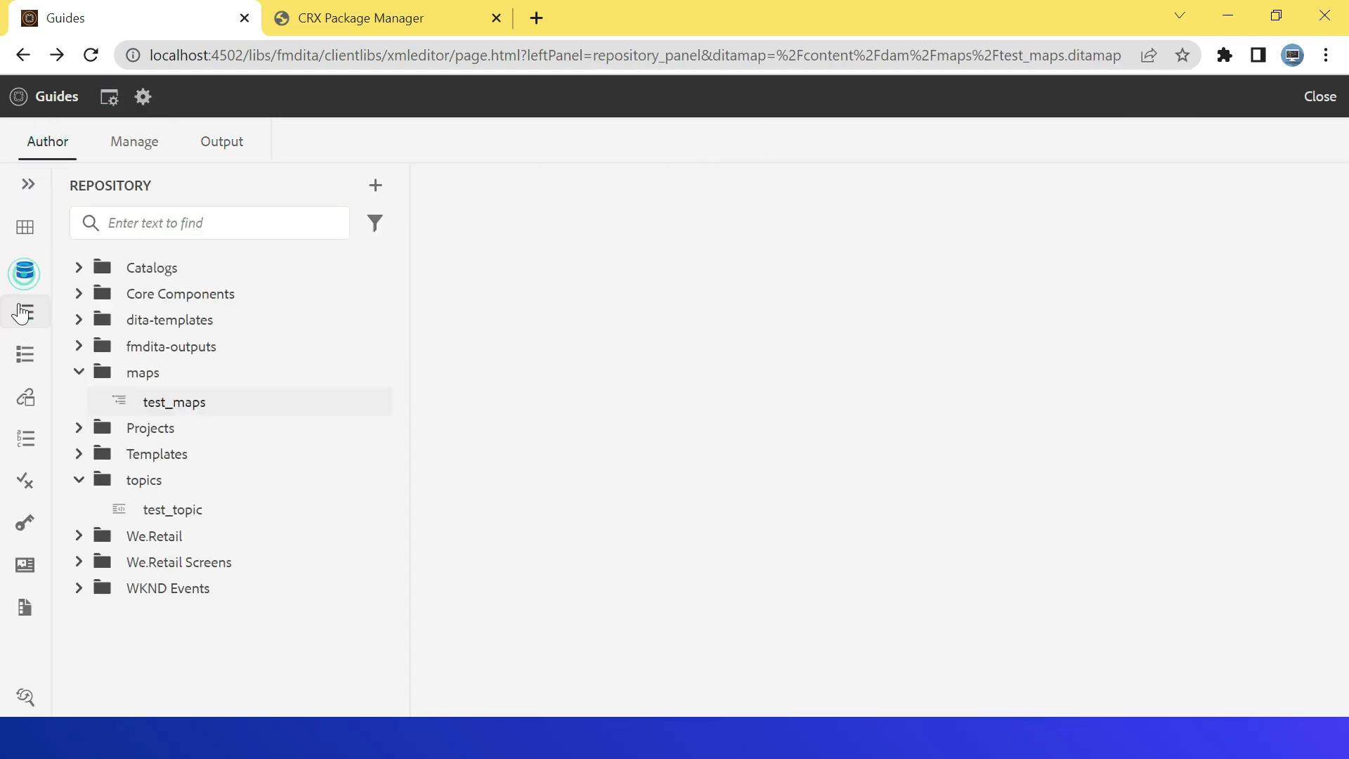
pyautogui.doubleClick(176, 511)
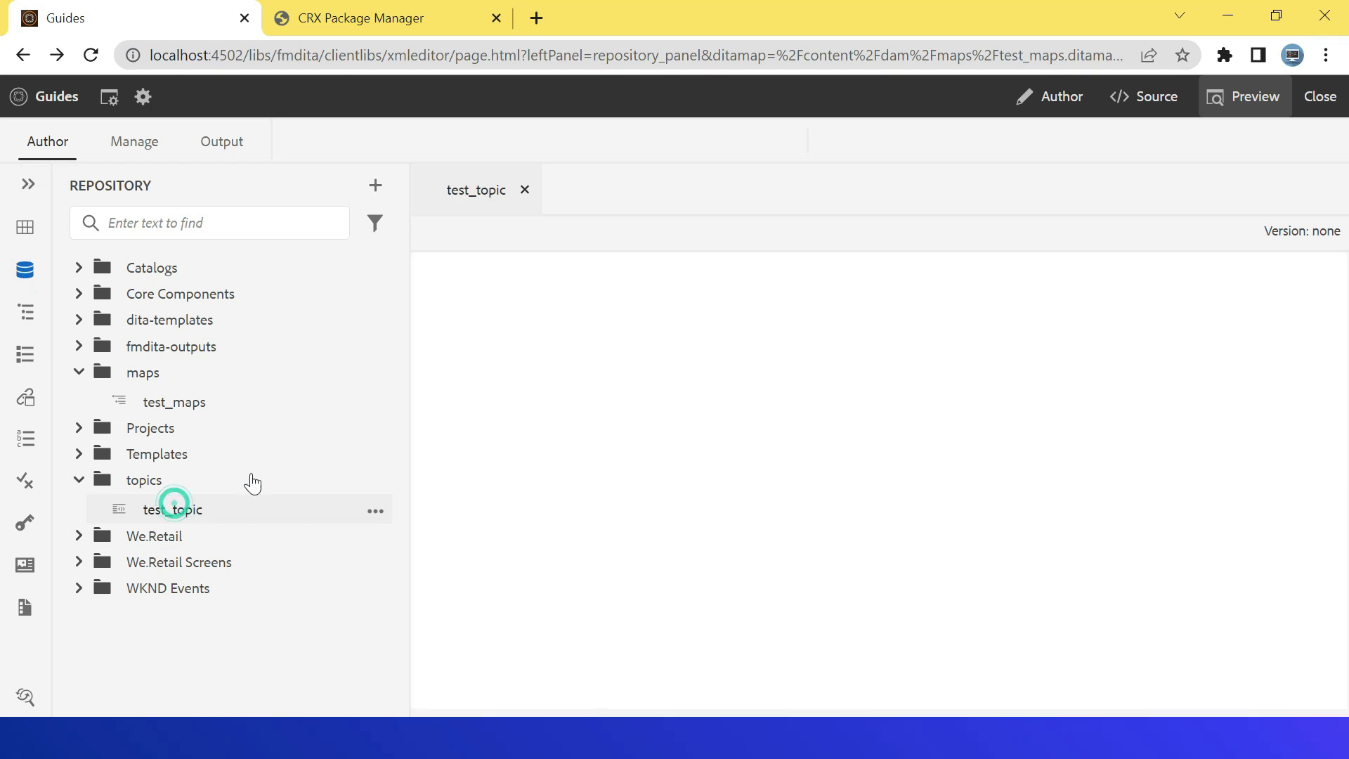
pyautogui.click(1255, 97)
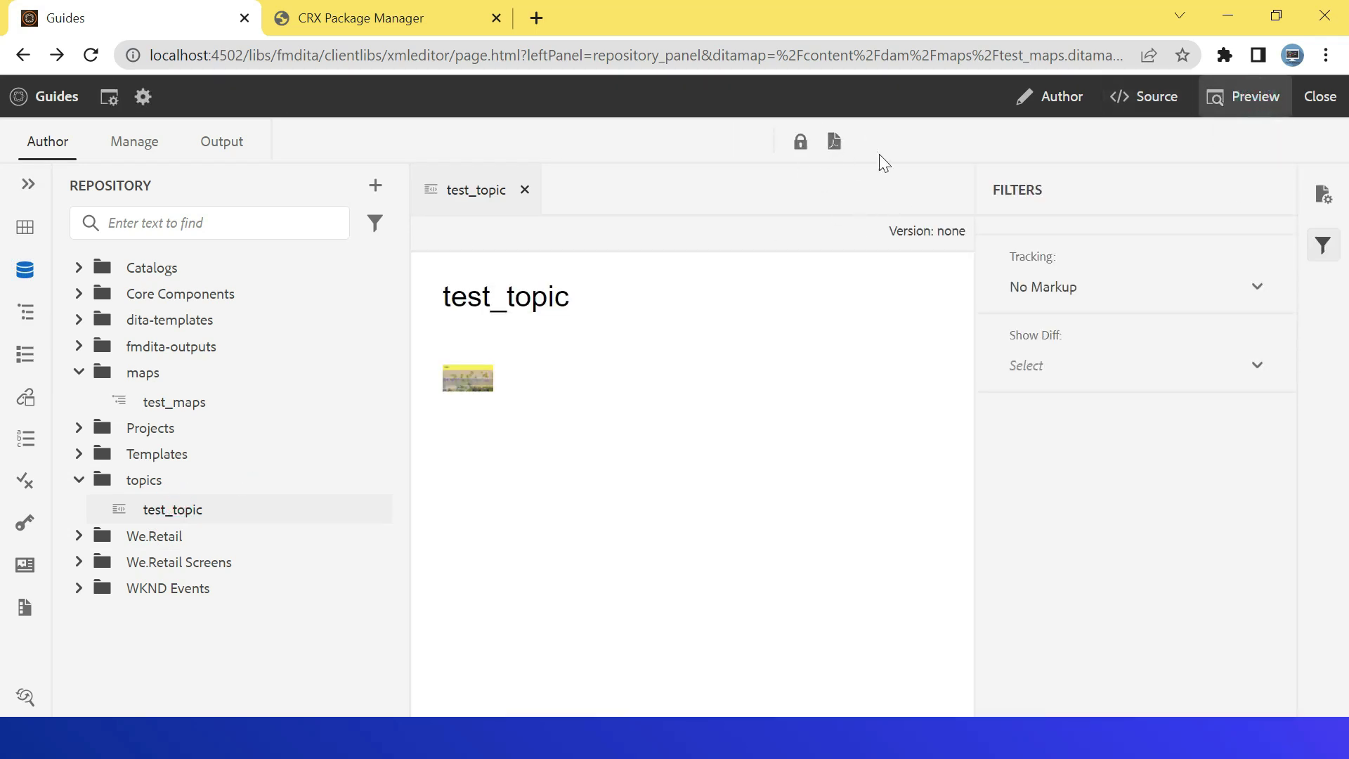
# - Download the topic as a PDF and open test_maps_test_pdf.pdf from the download bar
pyautogui.click(836, 144)
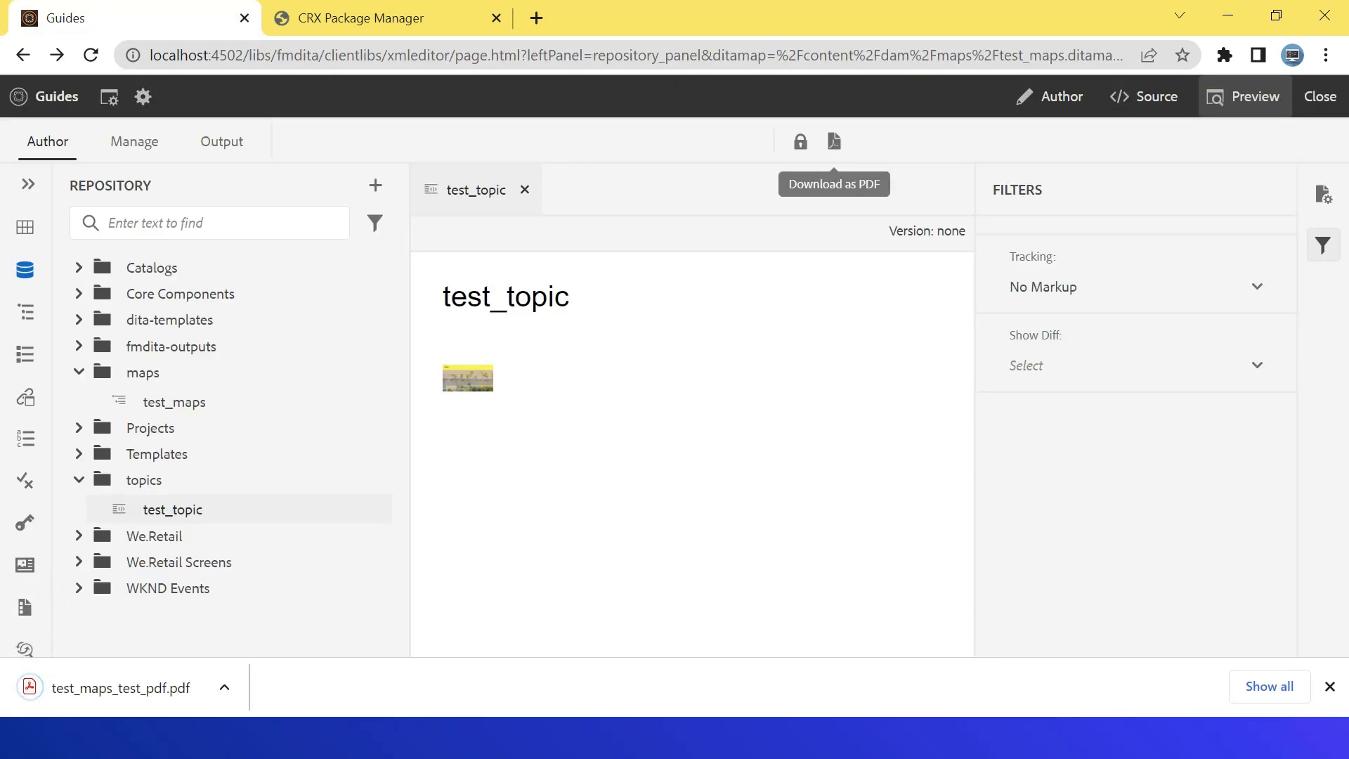
pyautogui.click(137, 696)
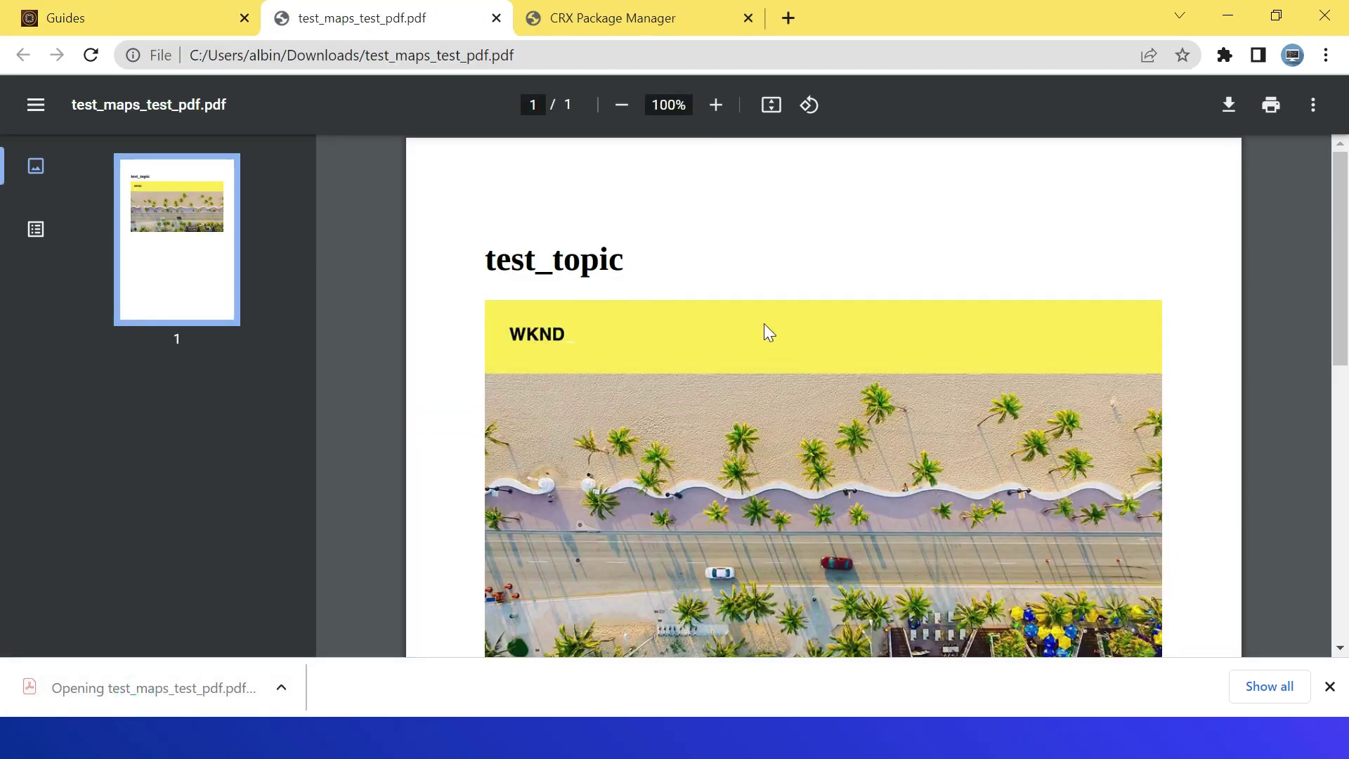
pyautogui.scroll(-8, 765, 325)
pyautogui.scroll(8, 761, 331)
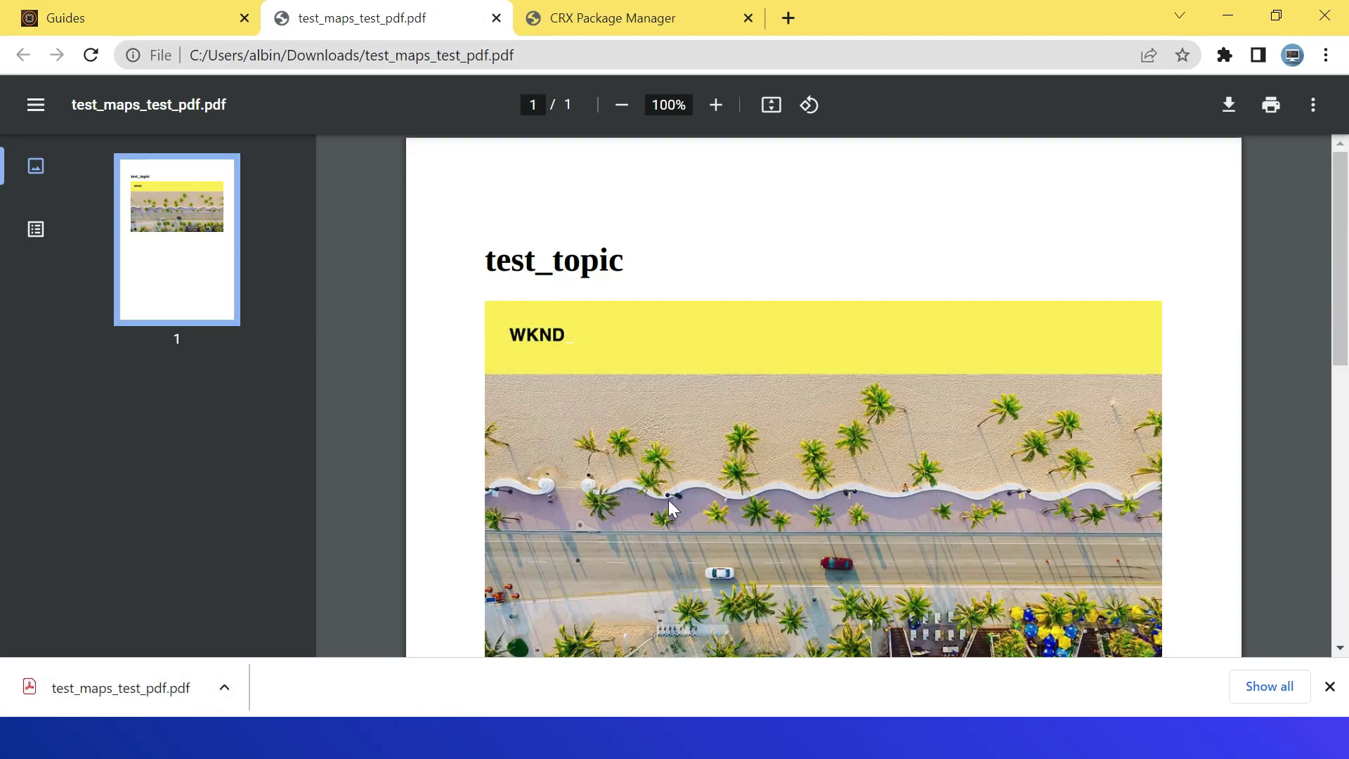
# - Return to the Guides editor and bring up the actions menu for test_topic
pyautogui.click(111, 27)
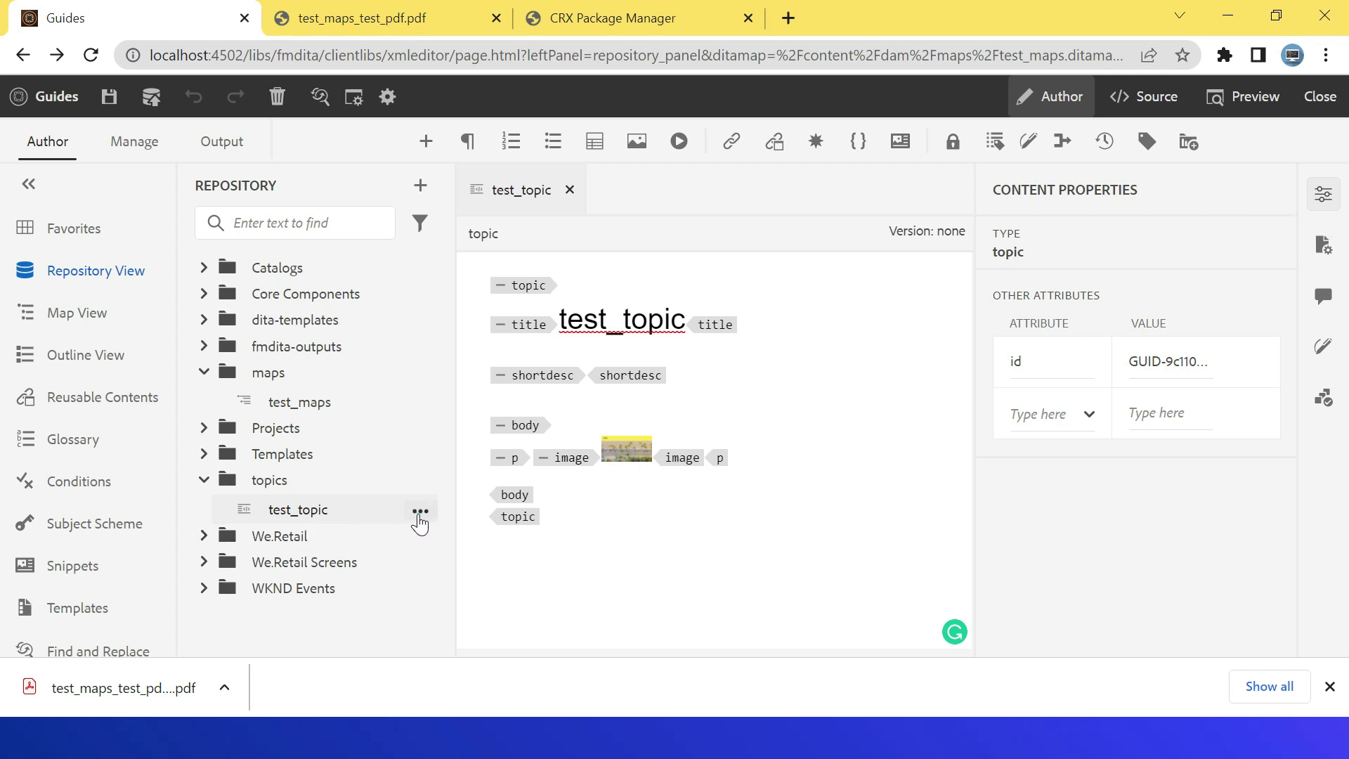
pyautogui.click(420, 515)
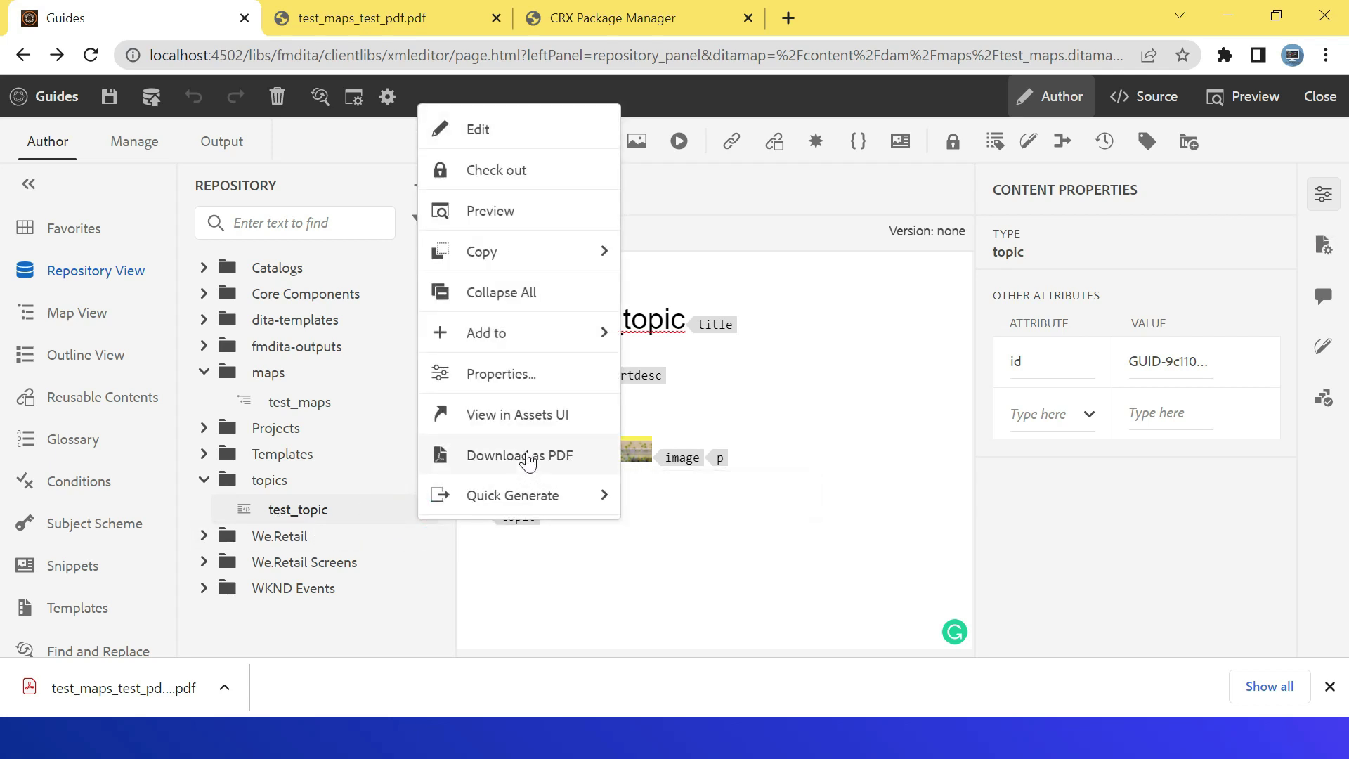
pyautogui.moveTo(568, 491)
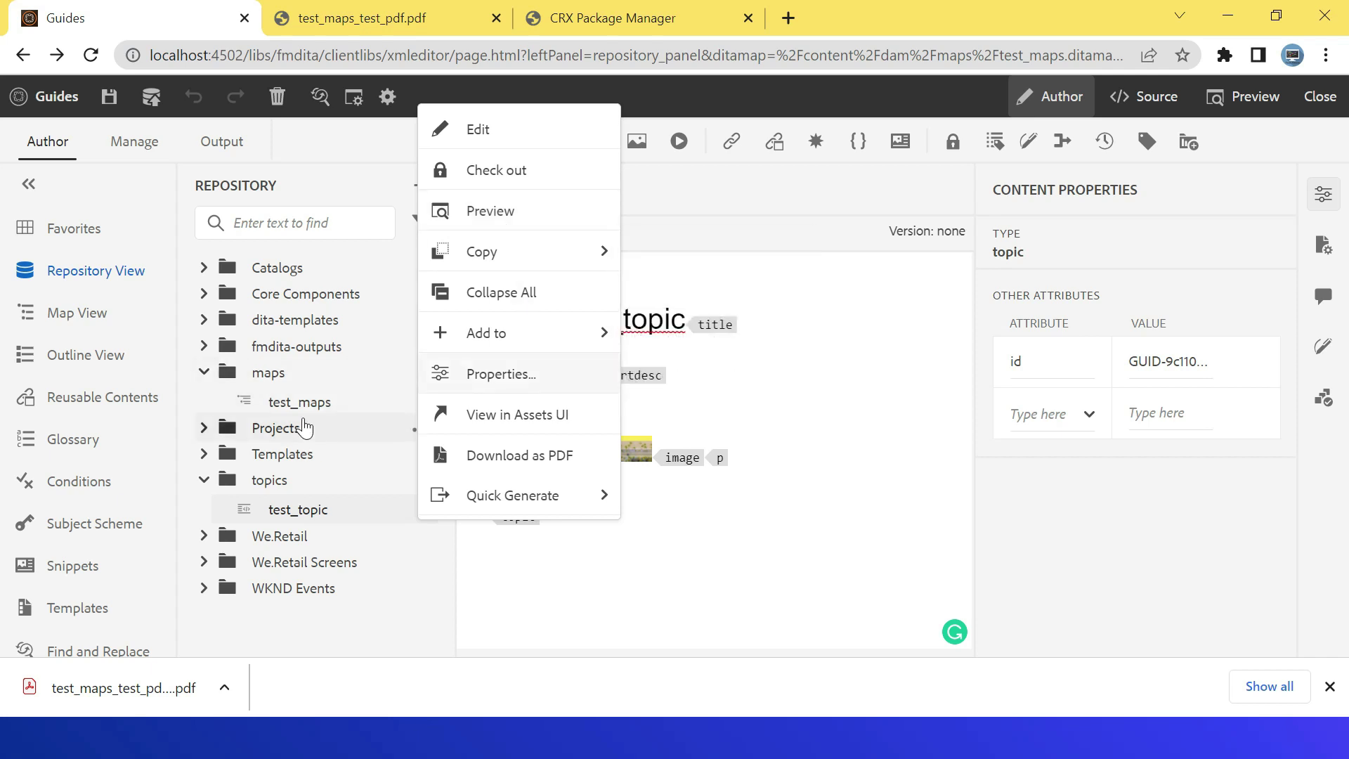
# - Show the test_maps structure in Map View and reveal its Open Map dashboard option
pyautogui.click(311, 411)
pyautogui.doubleClick(309, 406)
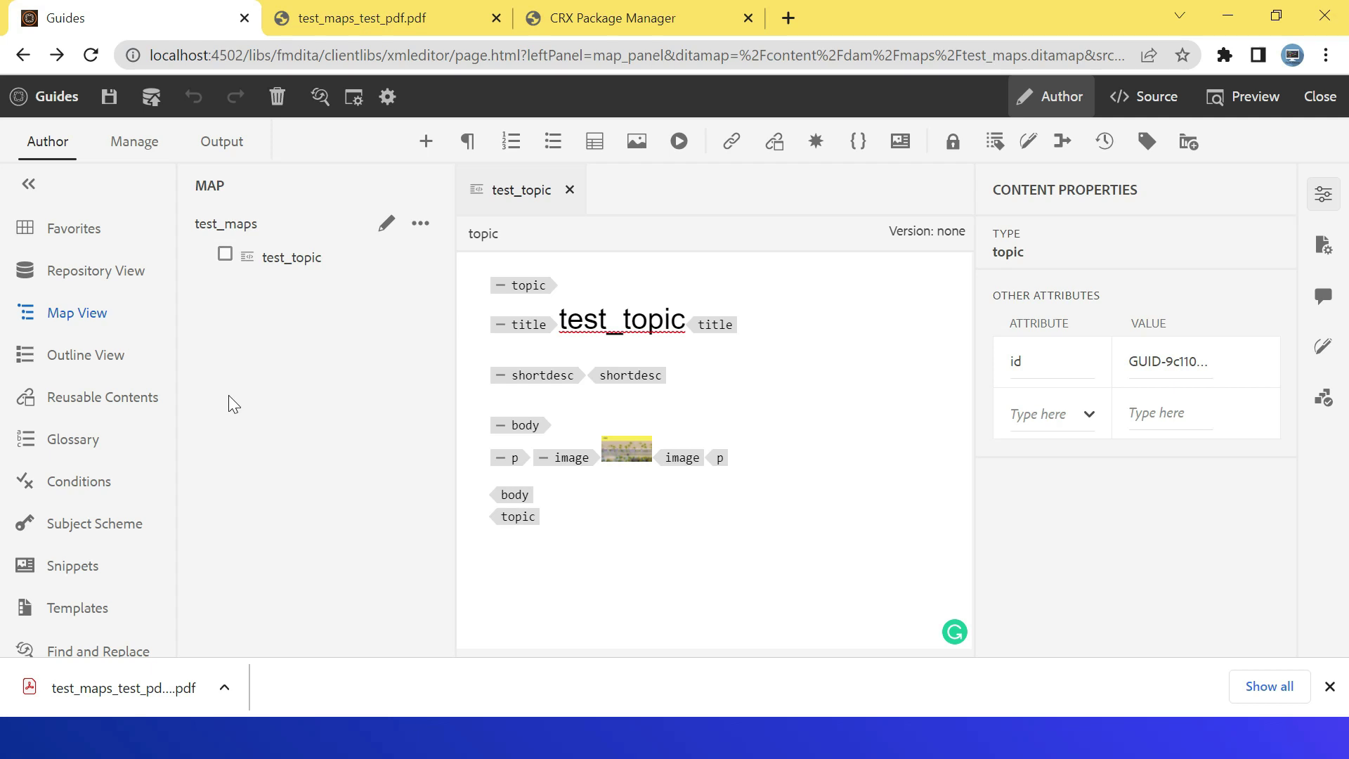
pyautogui.click(422, 225)
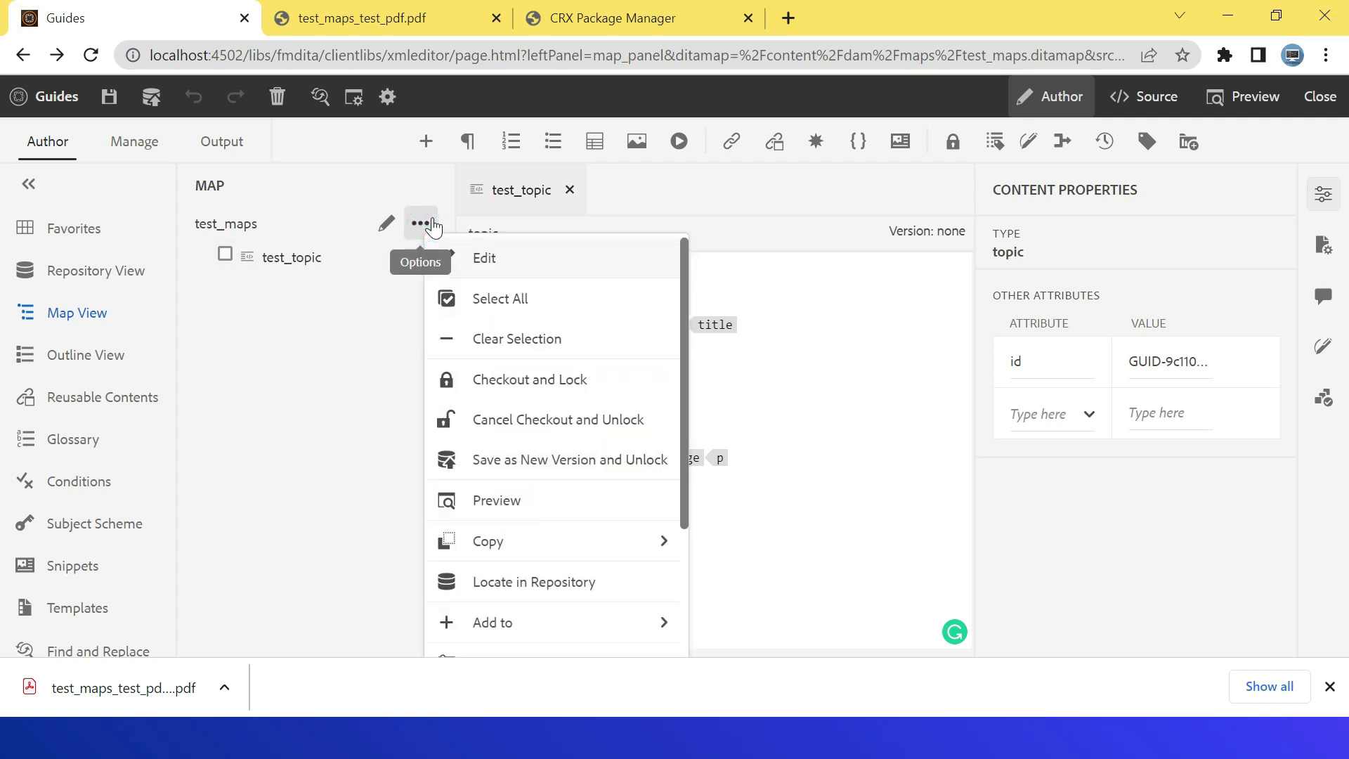
pyautogui.scroll(-2, 583, 624)
pyautogui.scroll(-1, 583, 624)
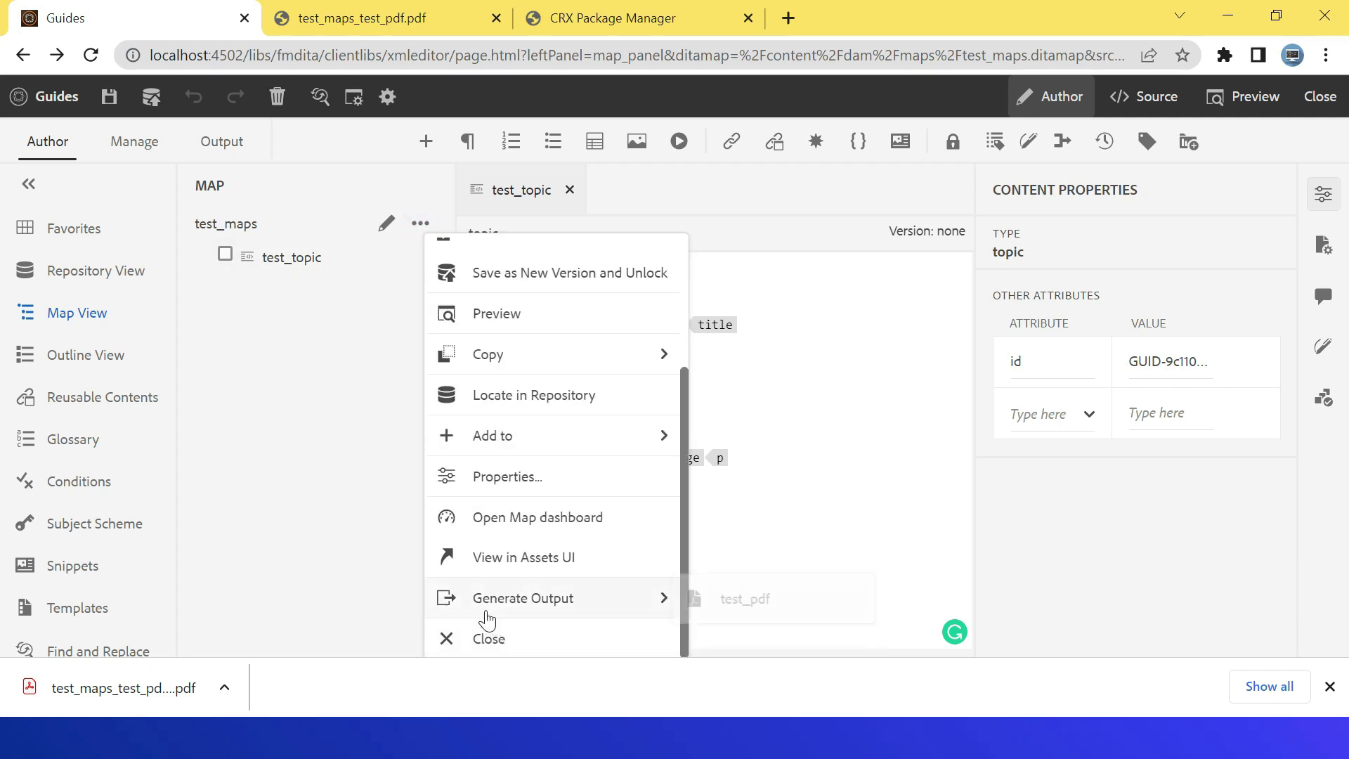
pyautogui.moveTo(593, 609)
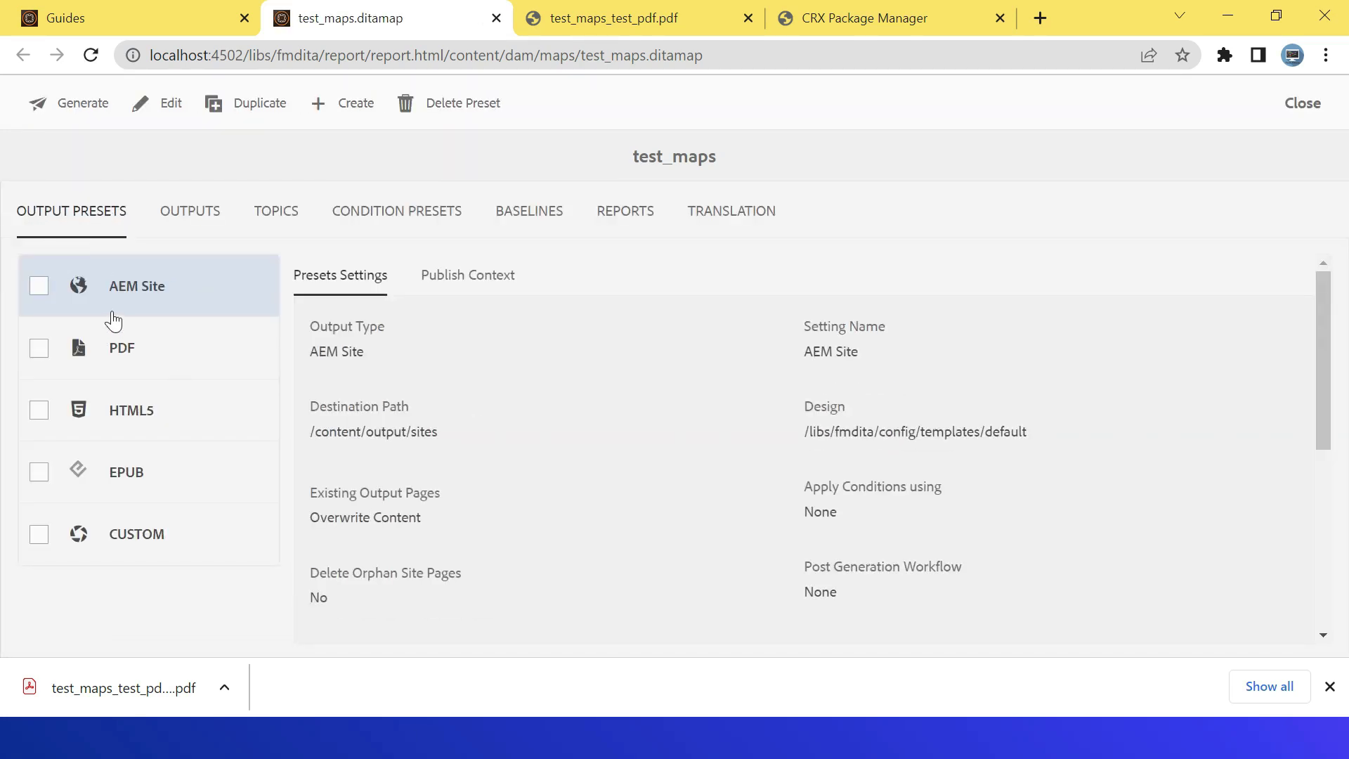
# - Browse the dashboard's outputs, topics, condition presets, topic summary report and translation status pages
pyautogui.click(189, 223)
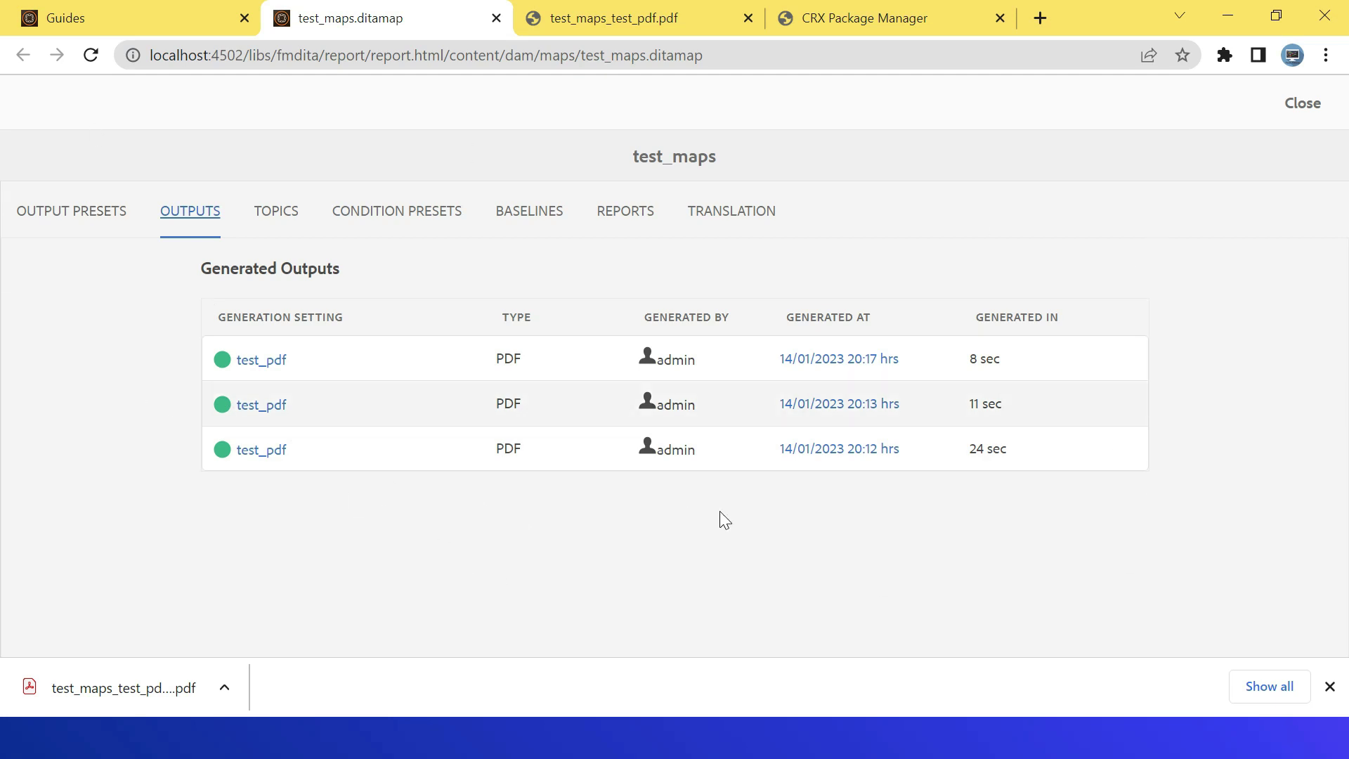
pyautogui.click(276, 215)
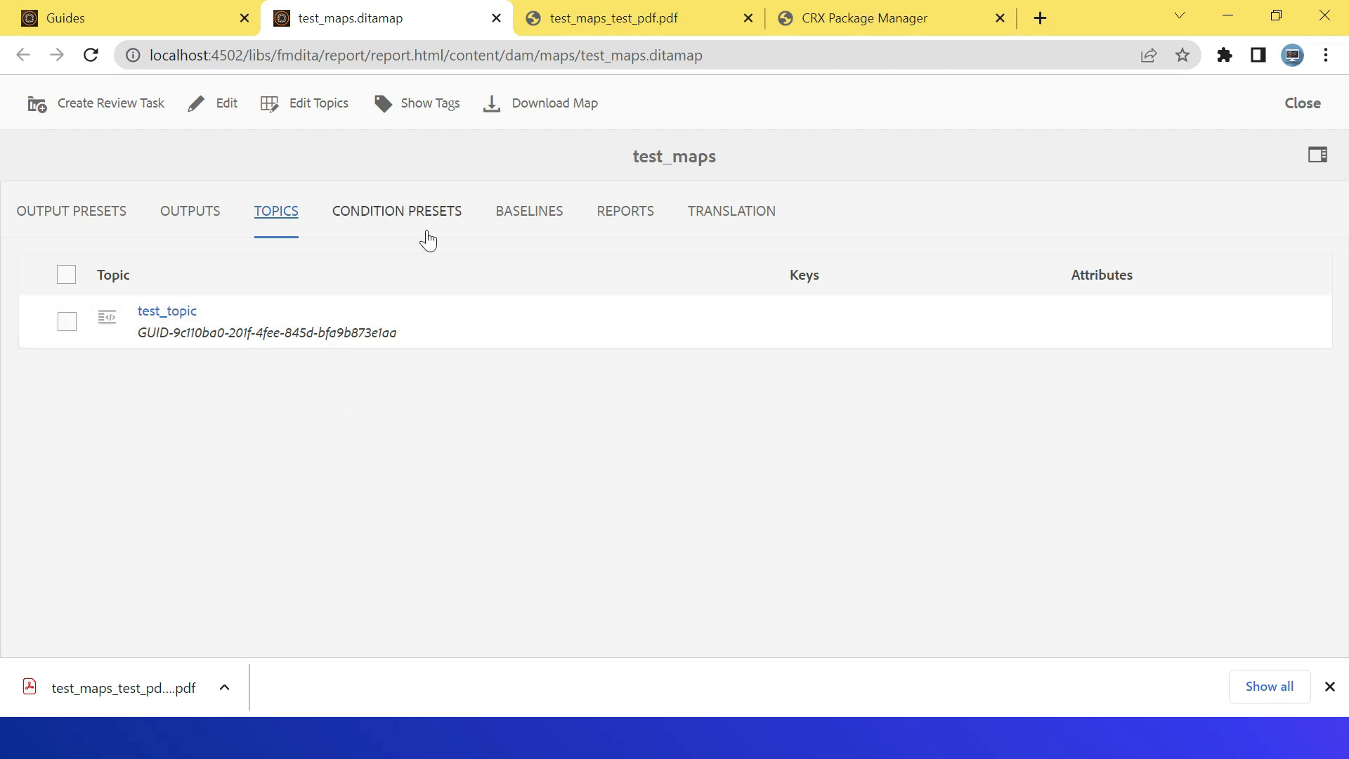
pyautogui.click(400, 218)
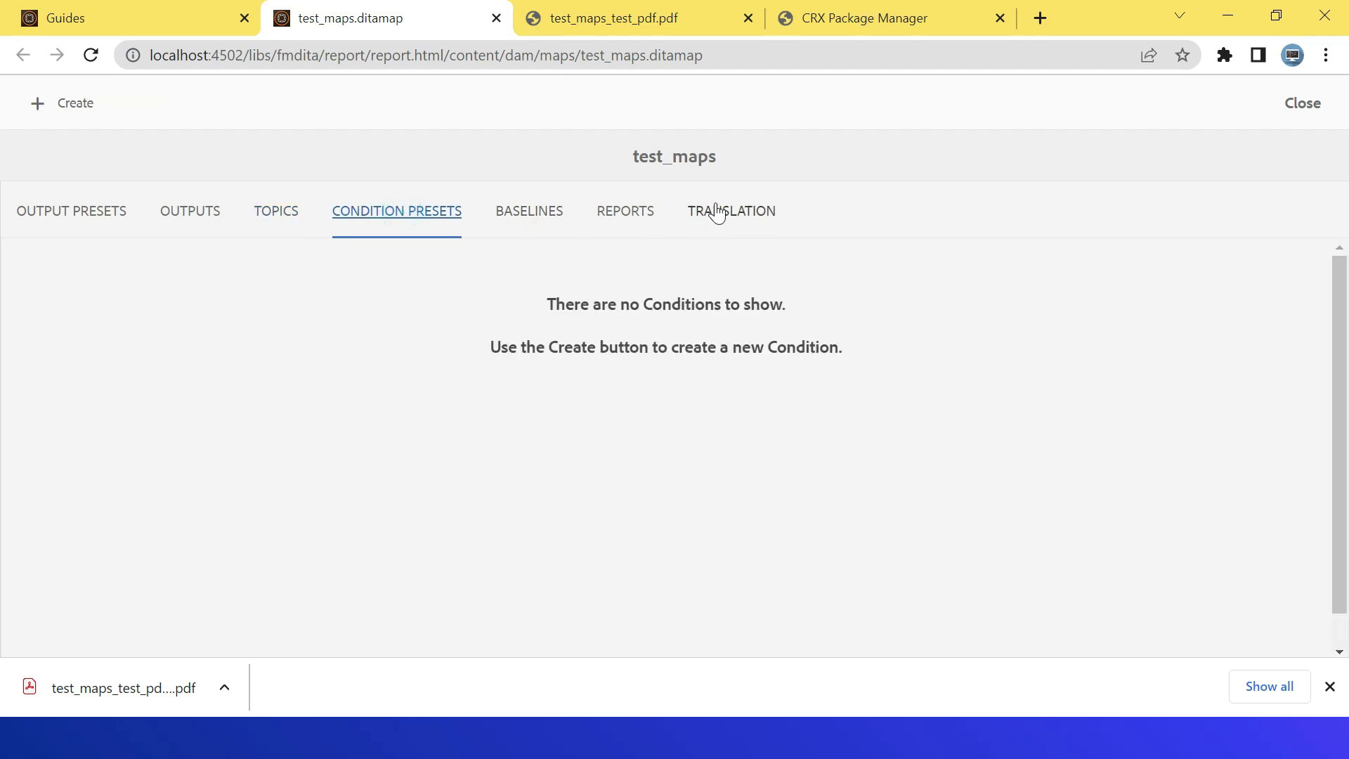
pyautogui.click(617, 222)
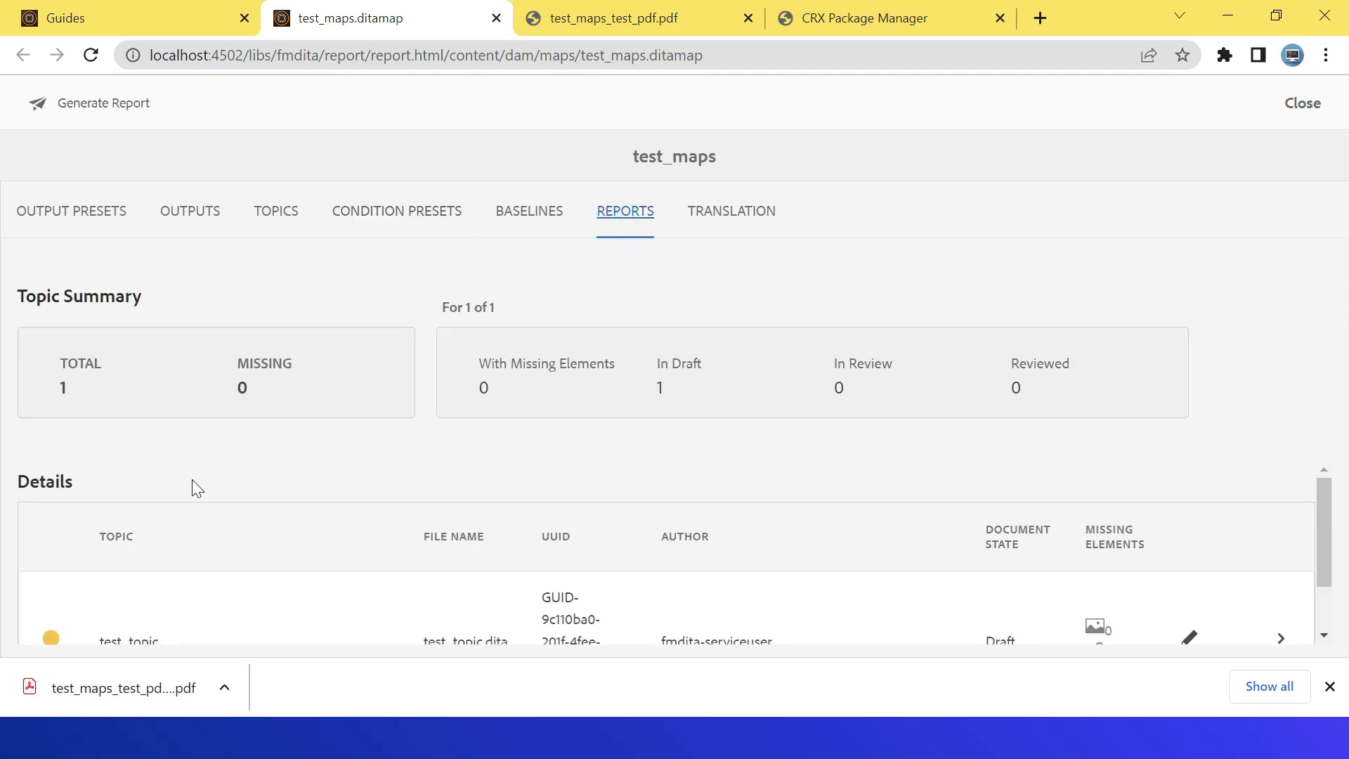
pyautogui.scroll(-1, 587, 462)
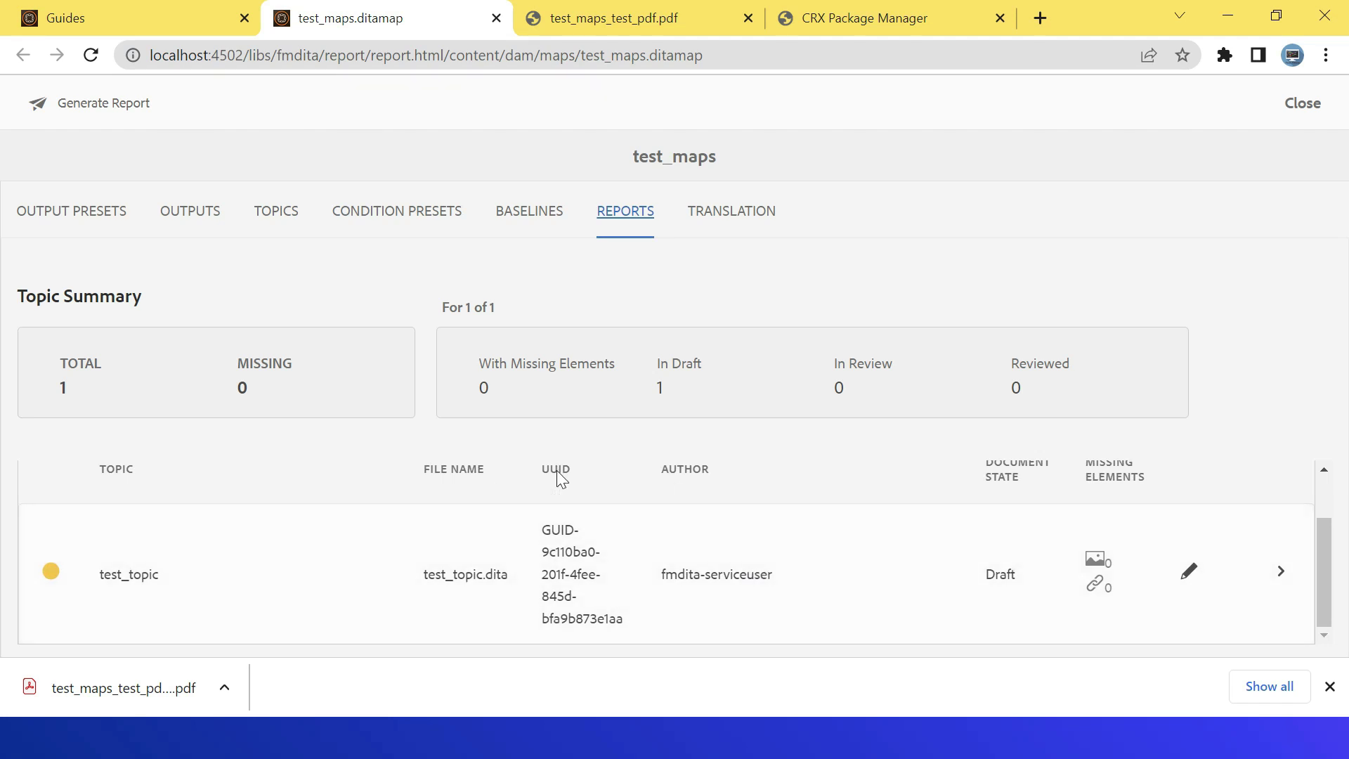
pyautogui.scroll(1, 795, 555)
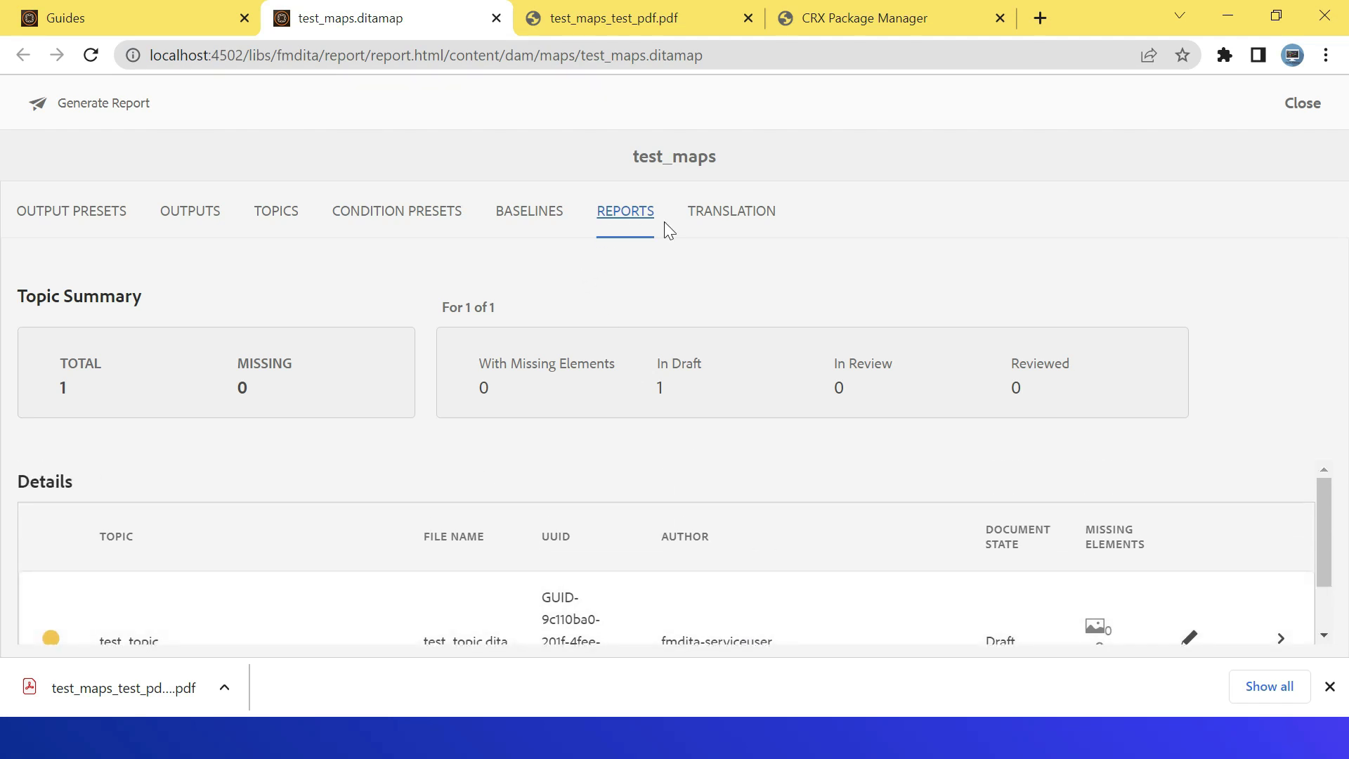
pyautogui.click(725, 224)
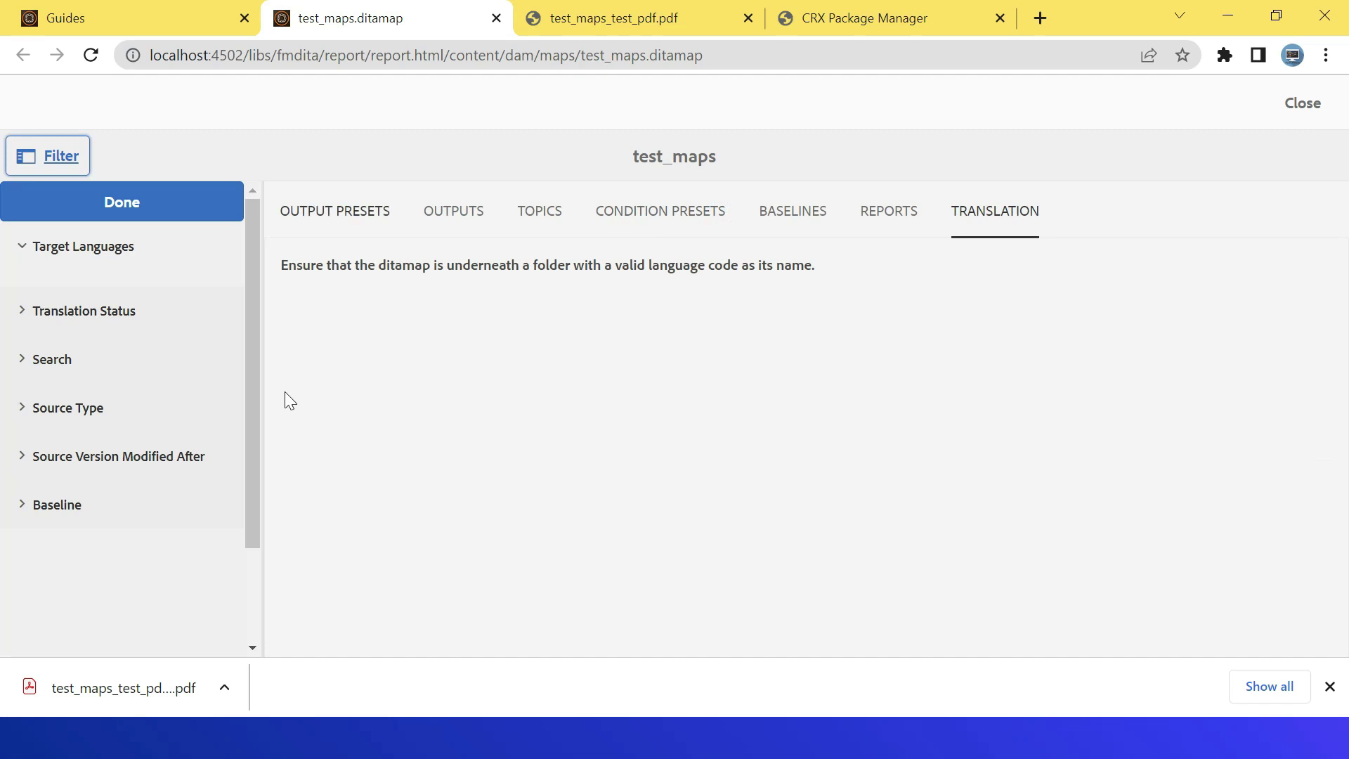